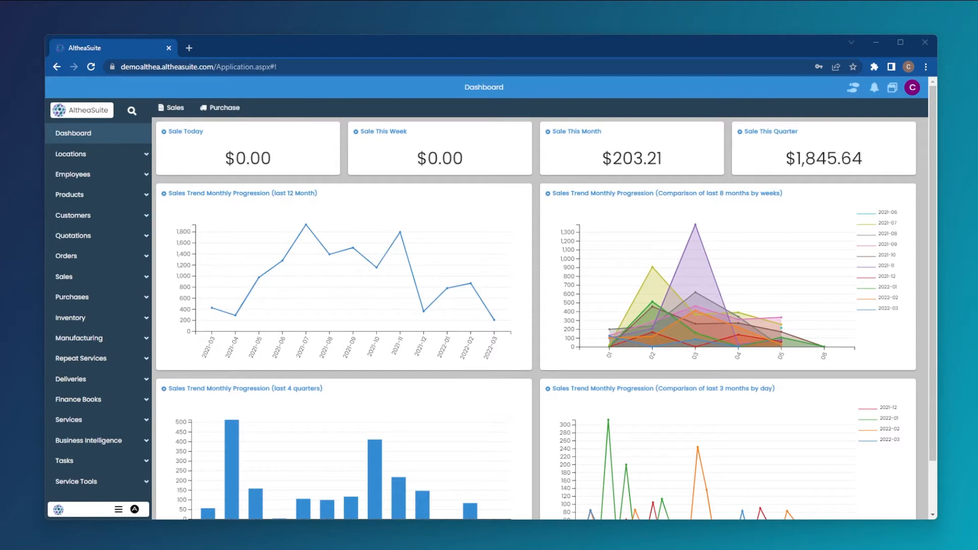
Open the repeat services subscriptions list and start a new service subscription
{"action": "left_click", "coordinate": [75, 361]}
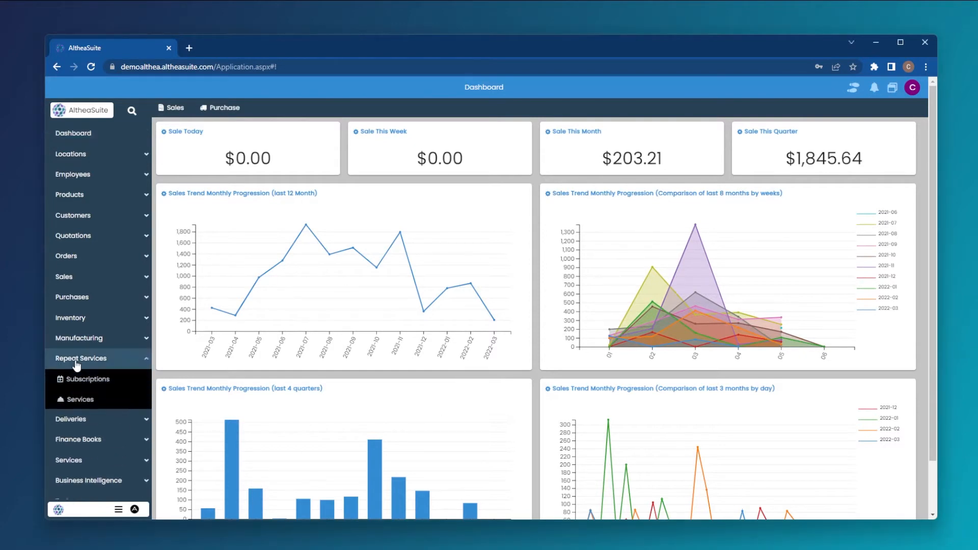
{"action": "left_click", "coordinate": [89, 377]}
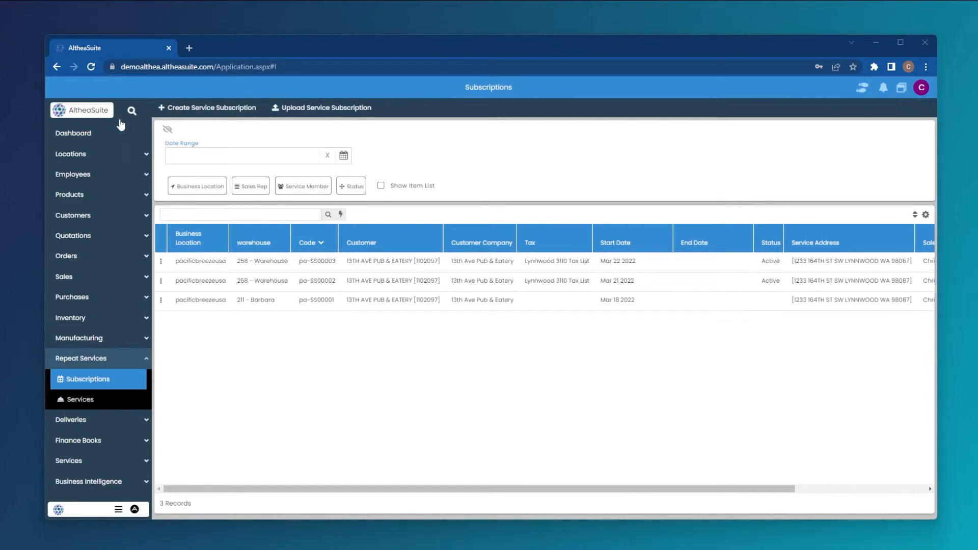
{"action": "left_click", "coordinate": [206, 108]}
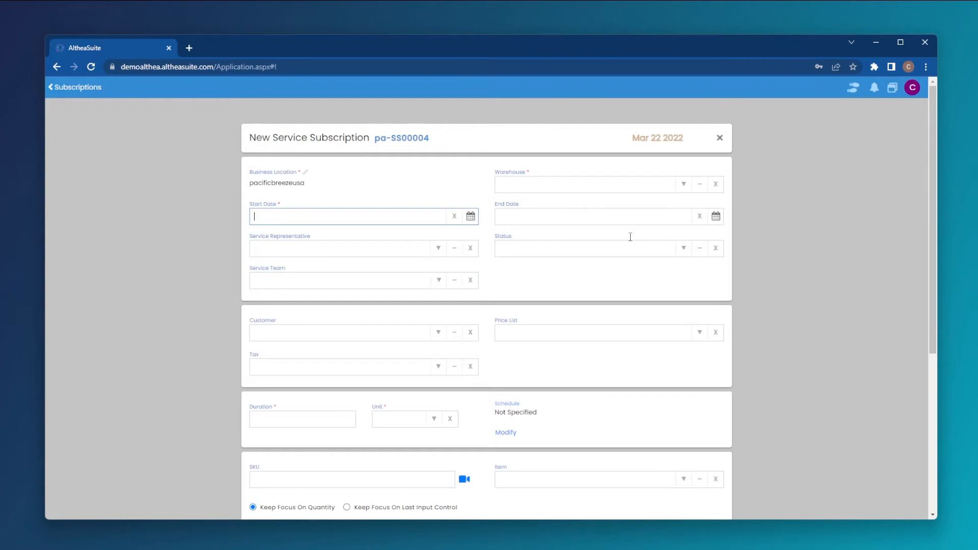
Set the subscription's warehouse to 258 - Warehouse and its start date to March 22, 2022
{"action": "left_click", "coordinate": [684, 184]}
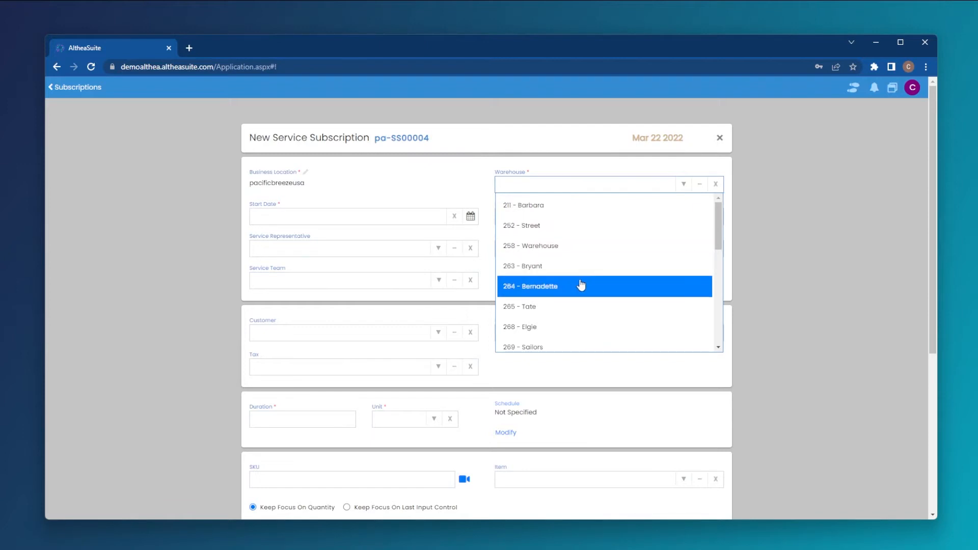
{"action": "left_click", "coordinate": [569, 248]}
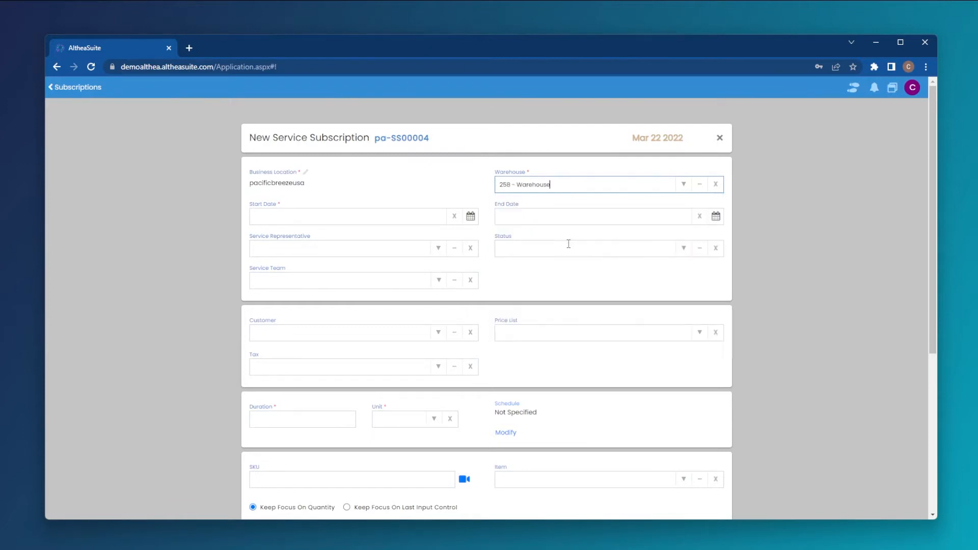
{"action": "left_click", "coordinate": [289, 218]}
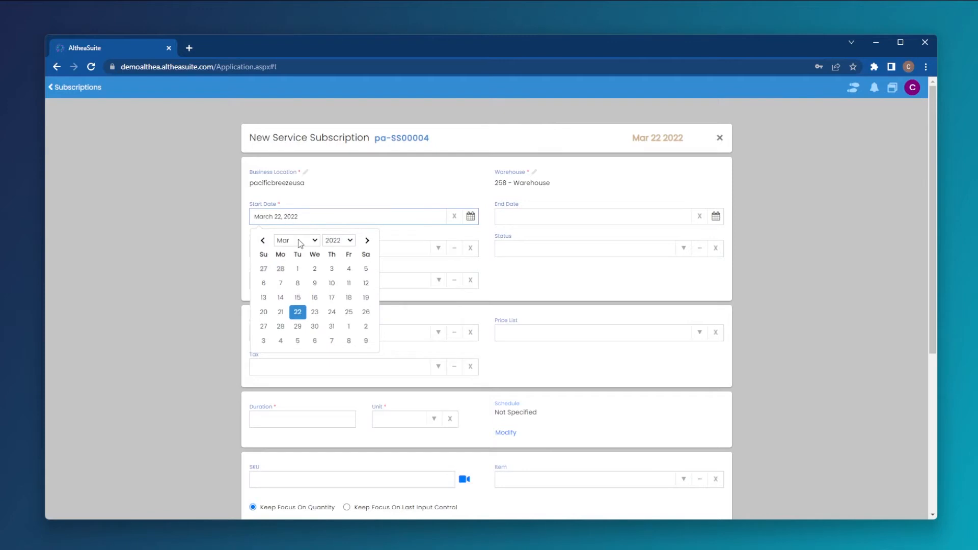
{"action": "left_click", "coordinate": [298, 311]}
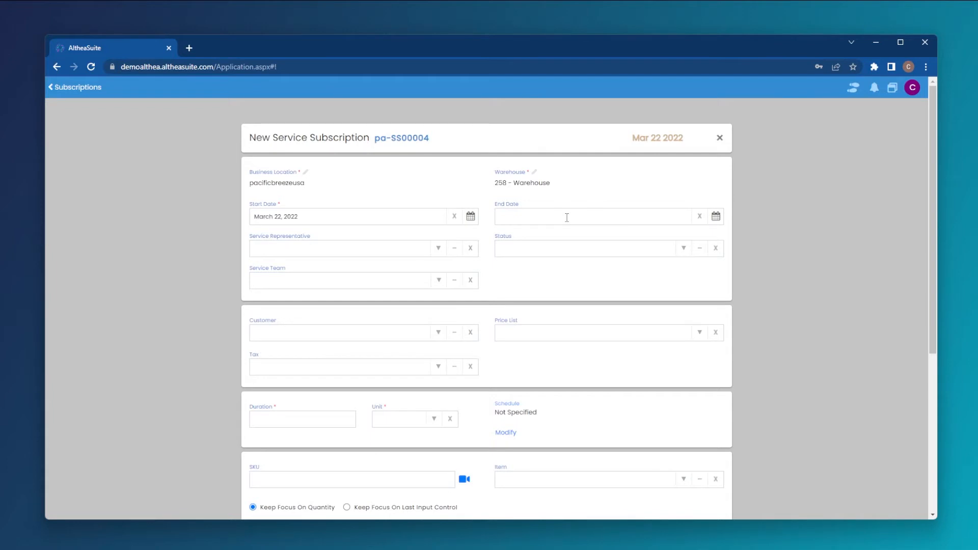
Choose the service representative for the subscription
{"action": "left_click", "coordinate": [436, 250]}
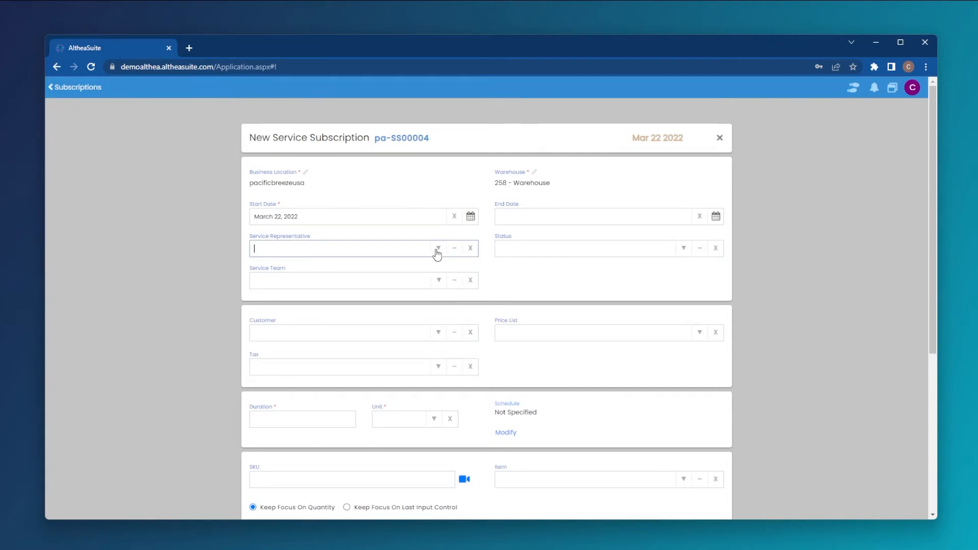
{"action": "left_click", "coordinate": [437, 251]}
{"action": "left_click", "coordinate": [339, 380]}
Add two members to the service team and set the subscription status to Active
{"action": "left_click", "coordinate": [411, 281]}
{"action": "left_click", "coordinate": [437, 284]}
{"action": "scroll", "coordinate": [314, 388], "scroll_direction": "down", "scroll_amount": 5}
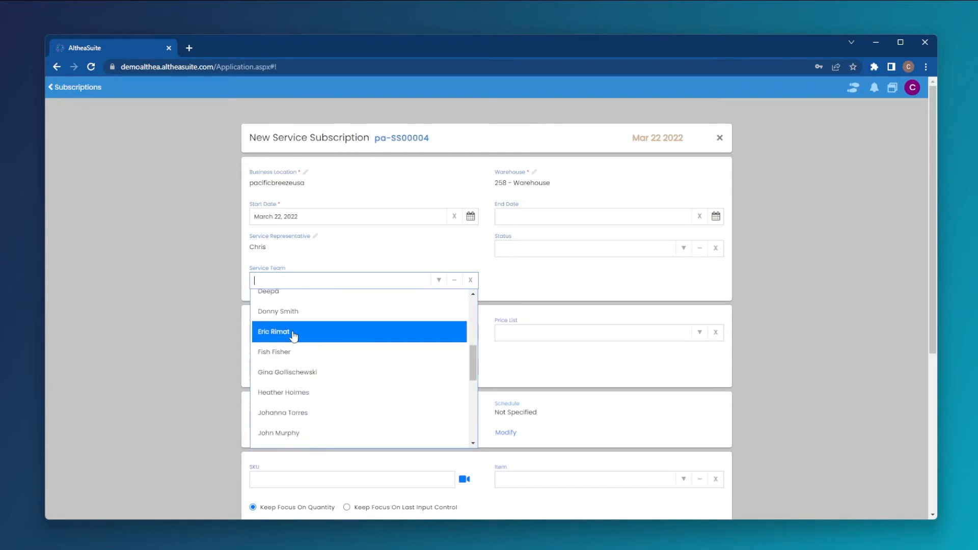
{"action": "left_click", "coordinate": [296, 347]}
{"action": "left_click", "coordinate": [437, 308]}
{"action": "scroll", "coordinate": [304, 432], "scroll_direction": "down", "scroll_amount": 4}
{"action": "left_click", "coordinate": [283, 393]}
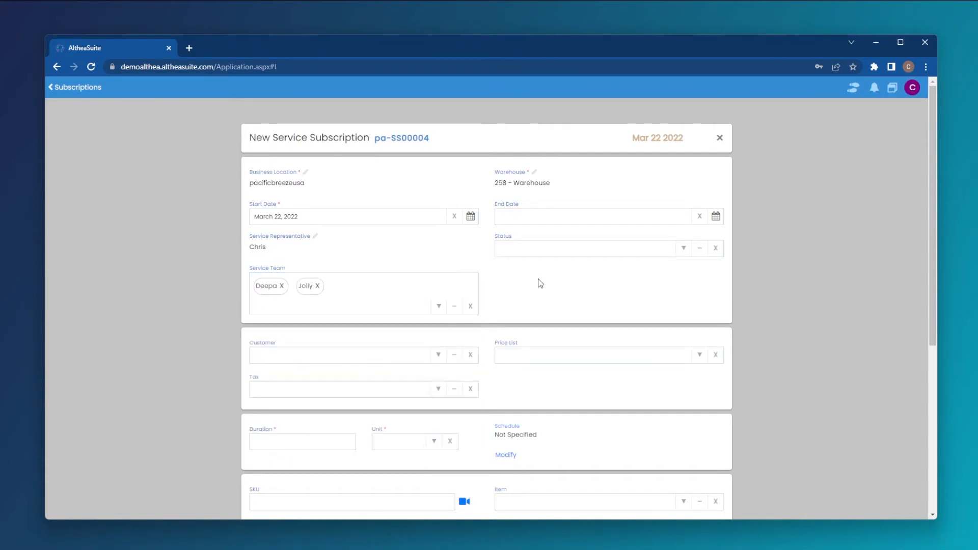
{"action": "left_click", "coordinate": [681, 251]}
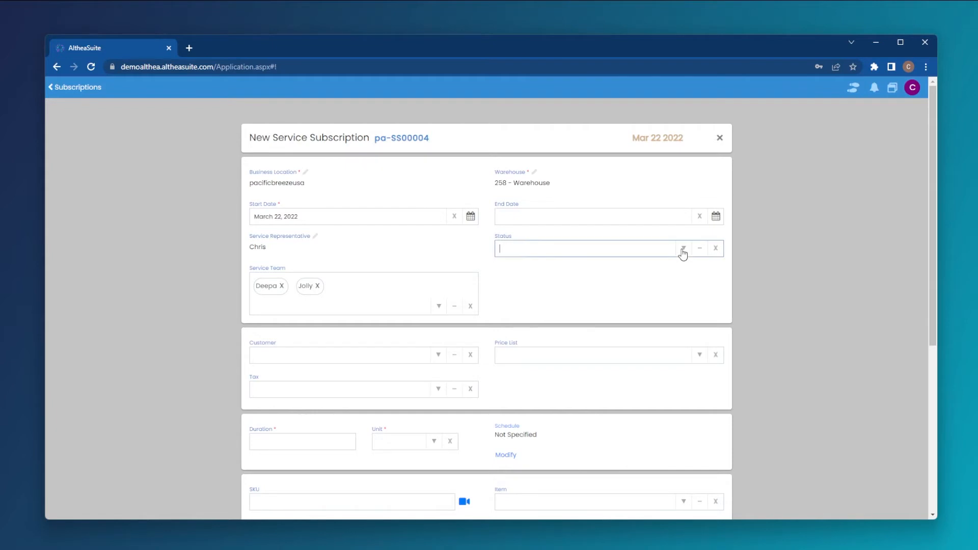
{"action": "left_click", "coordinate": [575, 277]}
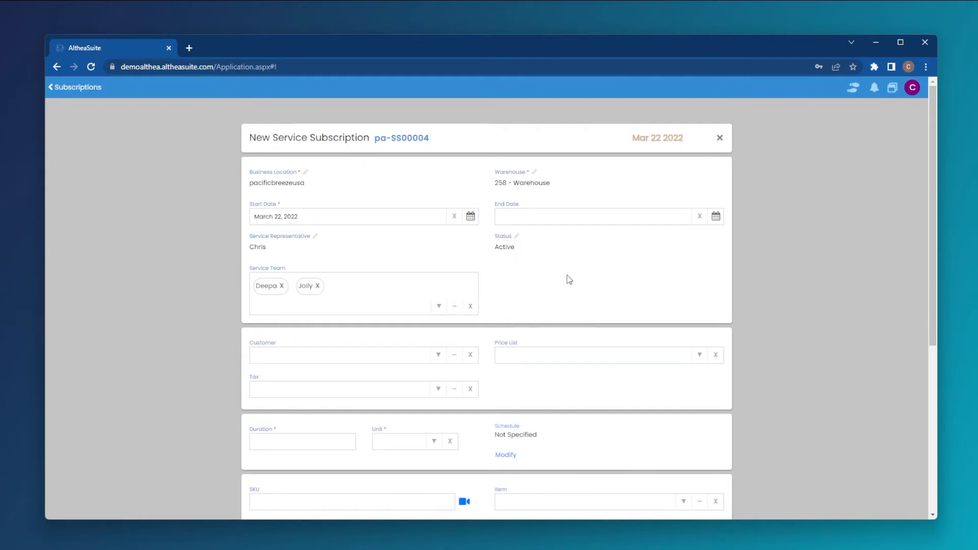
Select 13th Ave Pub & Eatery as the subscription's customer
{"action": "scroll", "coordinate": [543, 275], "scroll_direction": "down", "scroll_amount": 2}
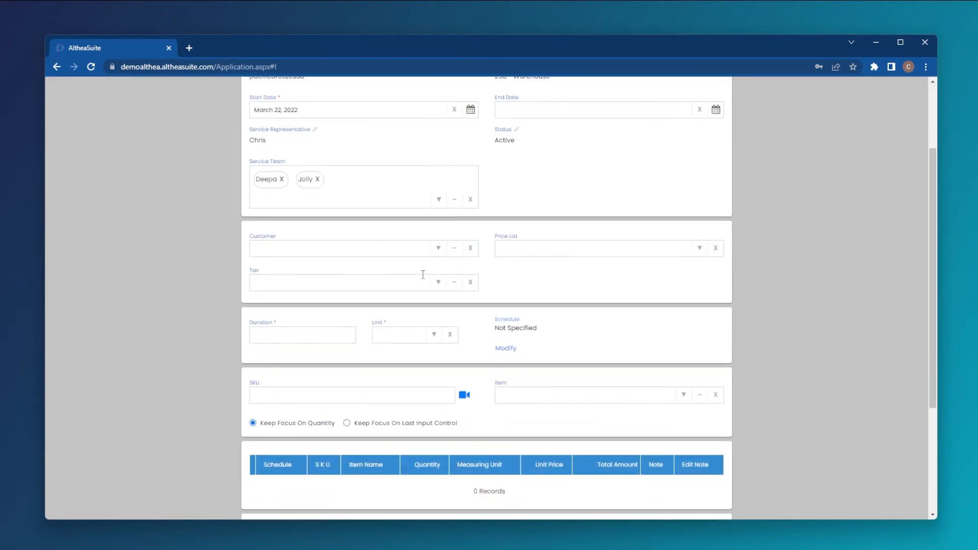
{"action": "left_click", "coordinate": [440, 253]}
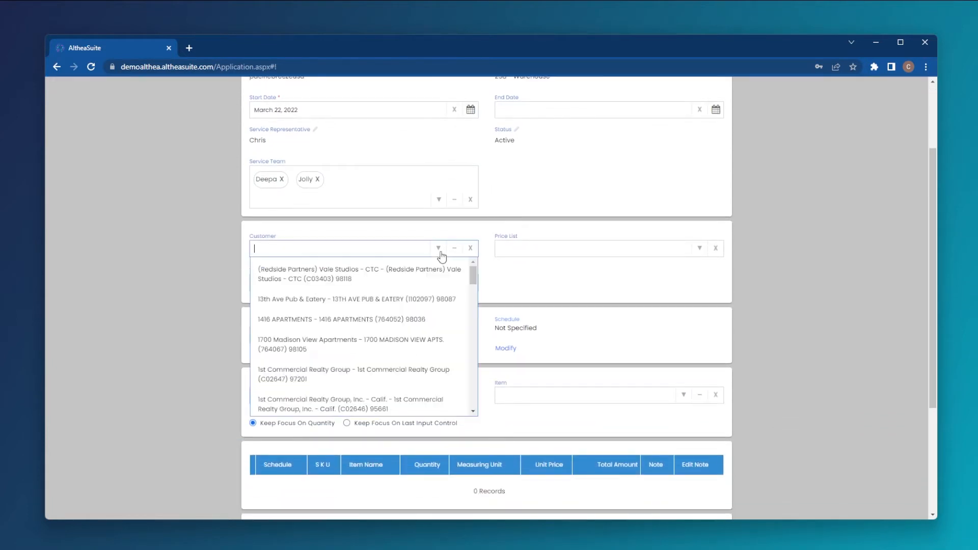
{"action": "left_click", "coordinate": [310, 300]}
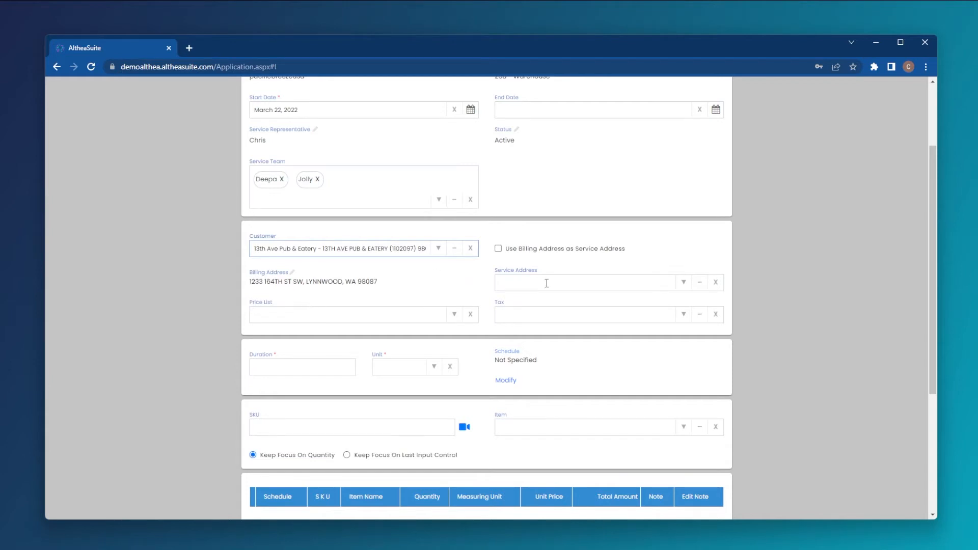
Use the billing address as the service address and set the tax to Lynnwood 3110 Tax List
{"action": "left_click", "coordinate": [698, 283]}
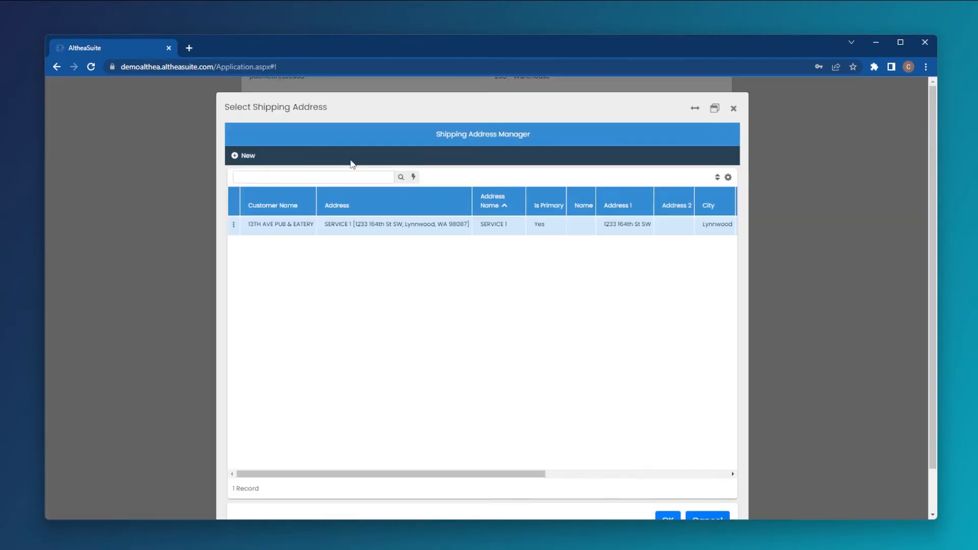
{"action": "left_click", "coordinate": [732, 110]}
{"action": "left_click", "coordinate": [500, 248]}
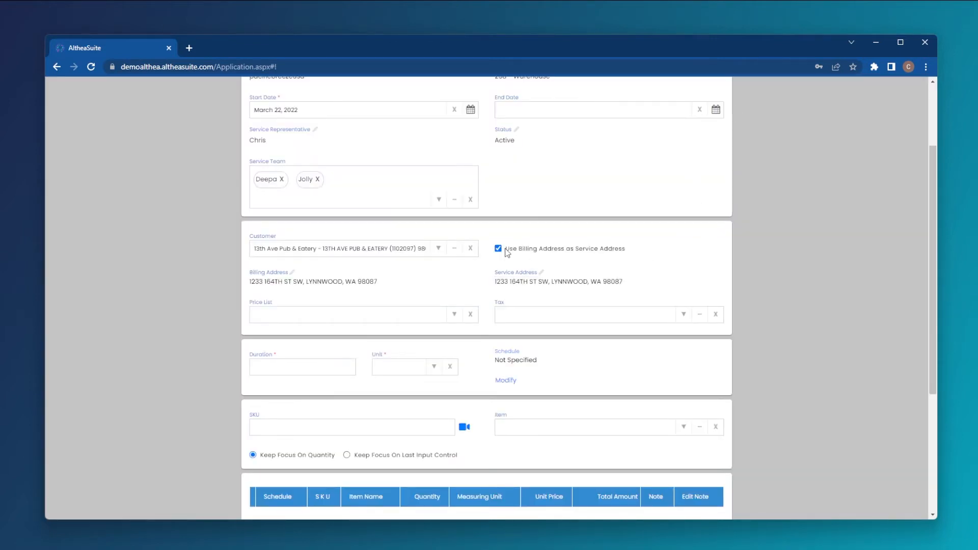
{"action": "left_click", "coordinate": [684, 316]}
{"action": "left_click", "coordinate": [598, 339]}
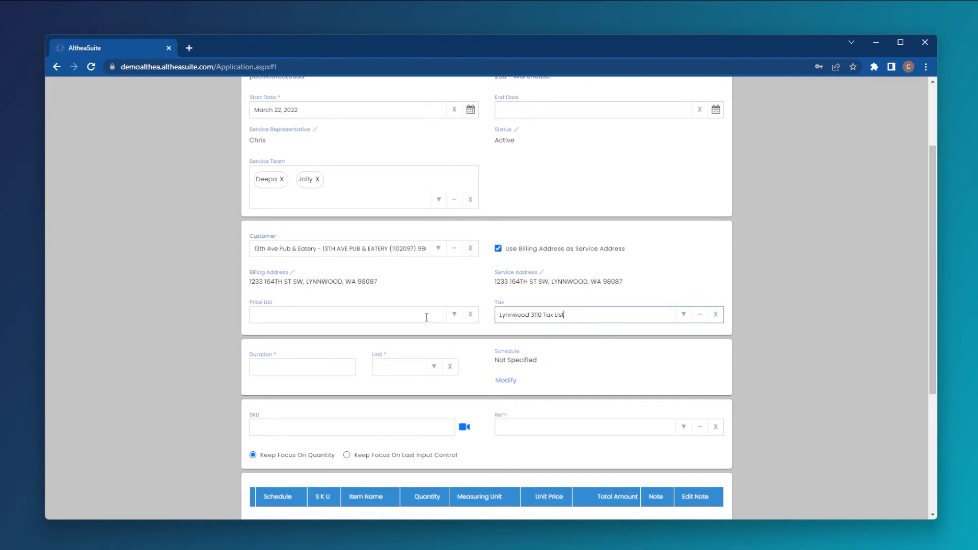
Set the service duration to 60 with Minutes as the unit
{"action": "scroll", "coordinate": [427, 317], "scroll_direction": "down", "scroll_amount": 2}
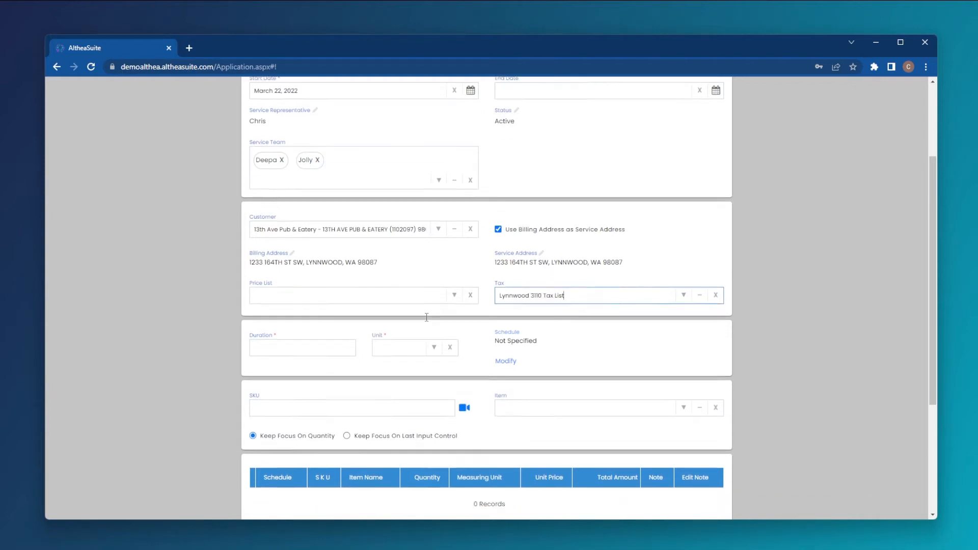
{"action": "scroll", "coordinate": [427, 318], "scroll_direction": "down", "scroll_amount": 1}
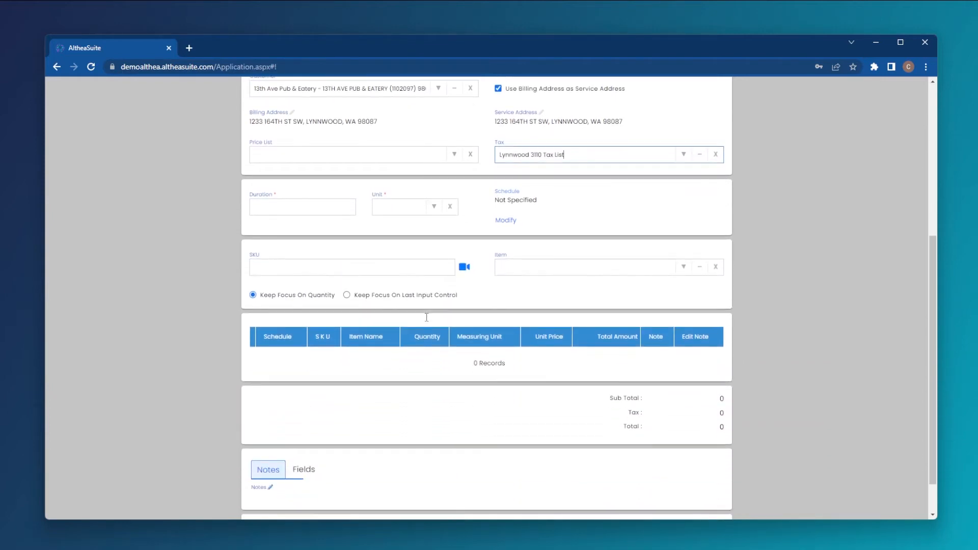
{"action": "left_click", "coordinate": [288, 214]}
{"action": "type", "text": "60"}
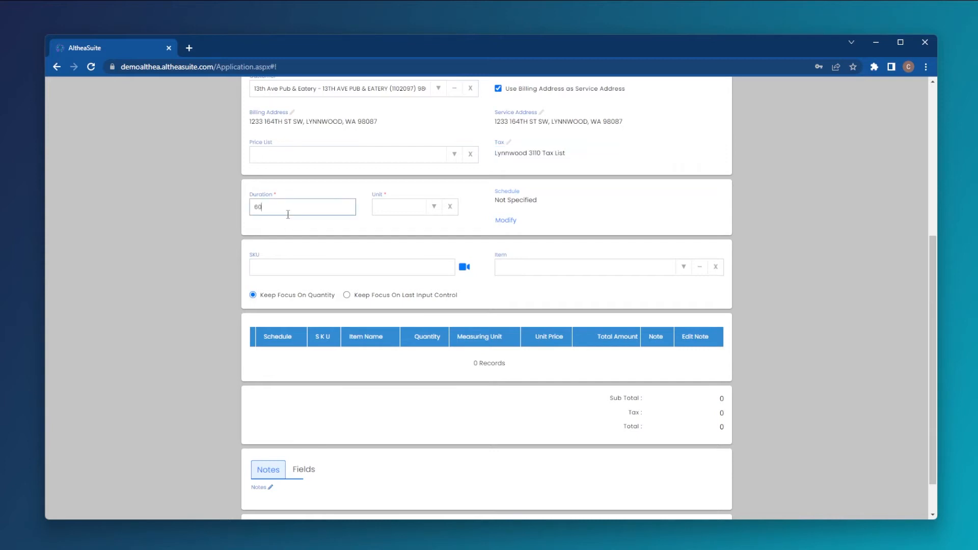
{"action": "left_click", "coordinate": [427, 208]}
{"action": "left_click", "coordinate": [421, 251]}
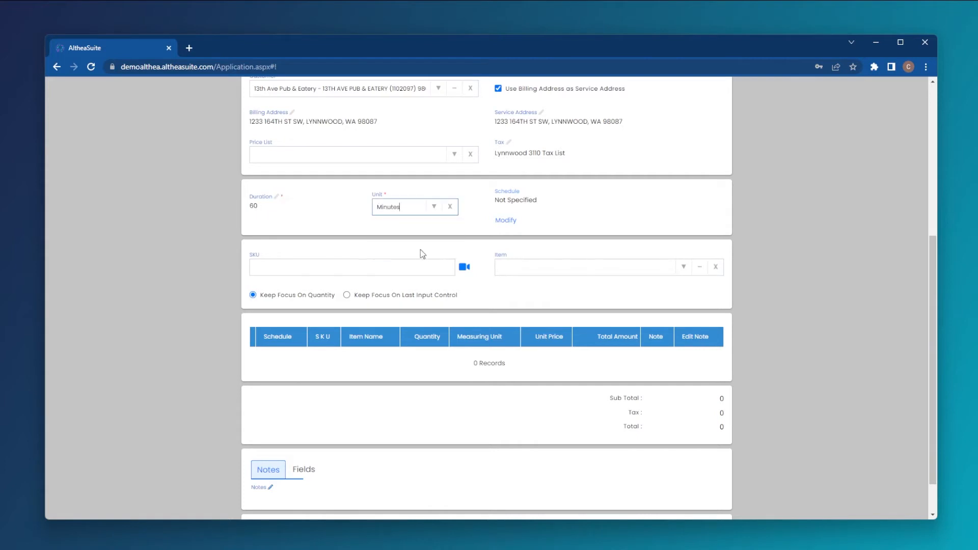
{"action": "left_click", "coordinate": [577, 224]}
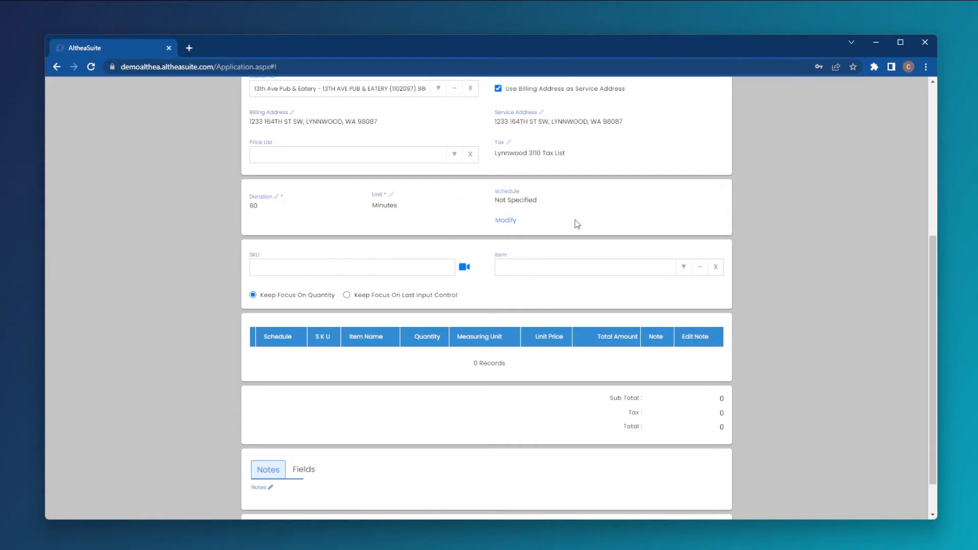
Open the service schedule of the subscription for modification
{"action": "left_click", "coordinate": [507, 221]}
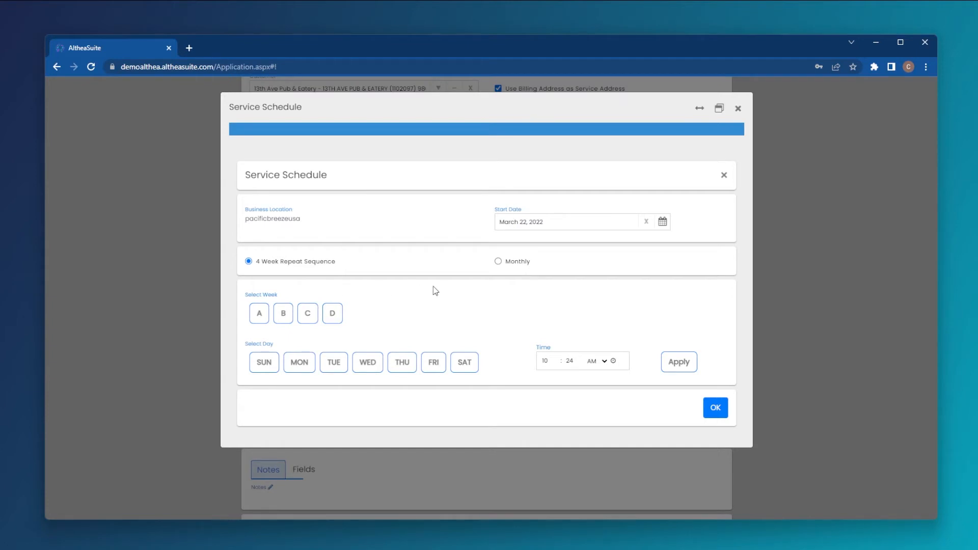
{"action": "double_click", "coordinate": [260, 263]}
{"action": "left_click_drag", "start_coordinate": [259, 265], "coordinate": [347, 267]}
{"action": "left_click", "coordinate": [346, 266]}
Try a monthly schedule at 10:00 AM in January, February, July and September on dates 14 and 31
{"action": "left_click", "coordinate": [523, 265]}
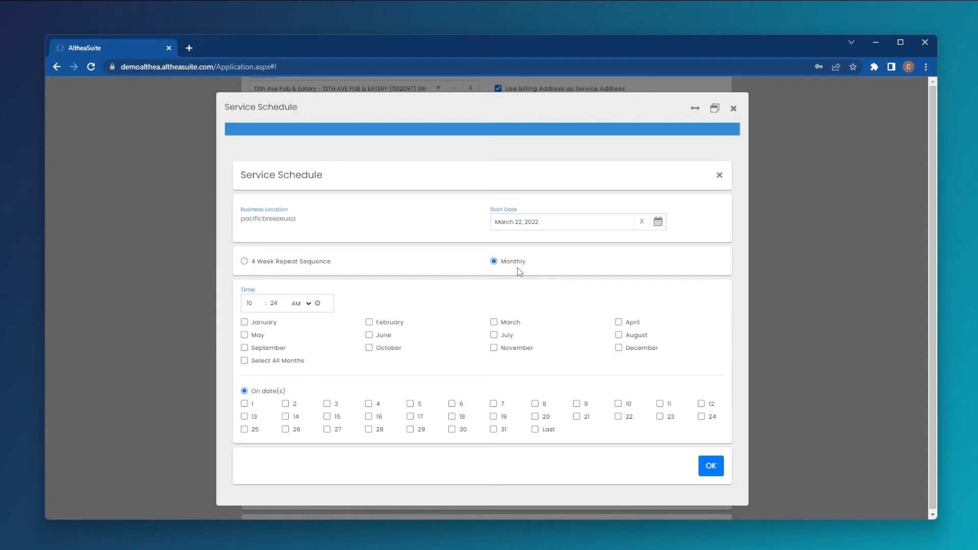
{"action": "double_click", "coordinate": [276, 305]}
{"action": "key", "text": "BackSpace"}
{"action": "type", "text": "00"}
{"action": "left_click", "coordinate": [244, 322]}
{"action": "left_click", "coordinate": [245, 348]}
{"action": "left_click", "coordinate": [369, 323]}
{"action": "left_click", "coordinate": [494, 336]}
{"action": "left_click", "coordinate": [286, 417]}
{"action": "left_click", "coordinate": [494, 430]}
Switch to the 4 Week Repeat Sequence and schedule Tuesday in week A at 10:00 AM
{"action": "left_click", "coordinate": [246, 262]}
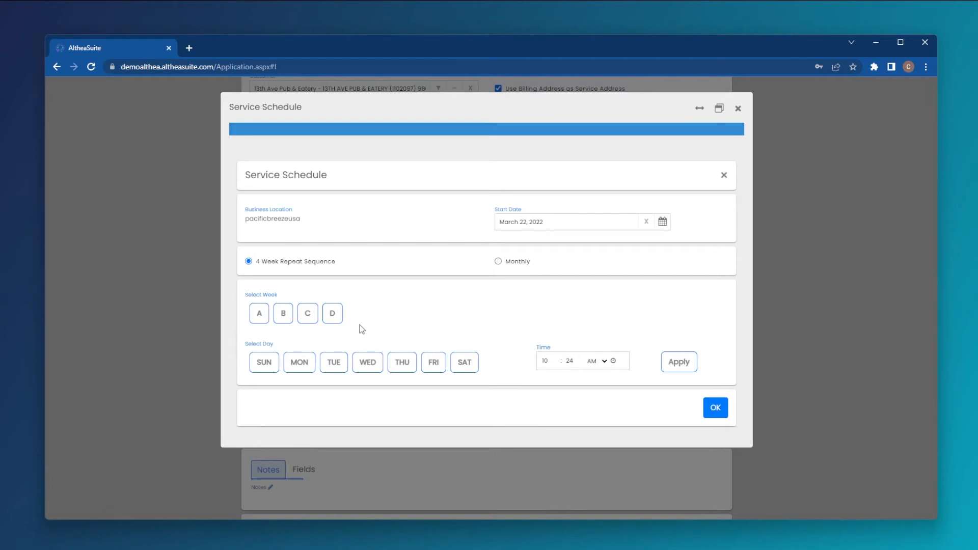
{"action": "left_click", "coordinate": [263, 320]}
{"action": "left_click", "coordinate": [339, 366]}
{"action": "left_click", "coordinate": [568, 361]}
{"action": "type", "text": "00"}
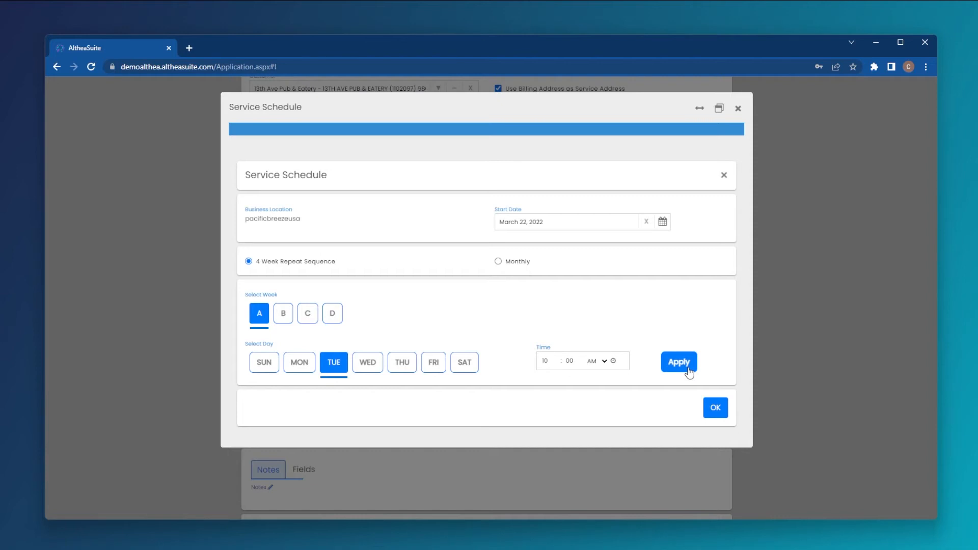
Add Friday in week C to the schedule with the time's minutes set to 00, and confirm the schedule
{"action": "left_click", "coordinate": [307, 318]}
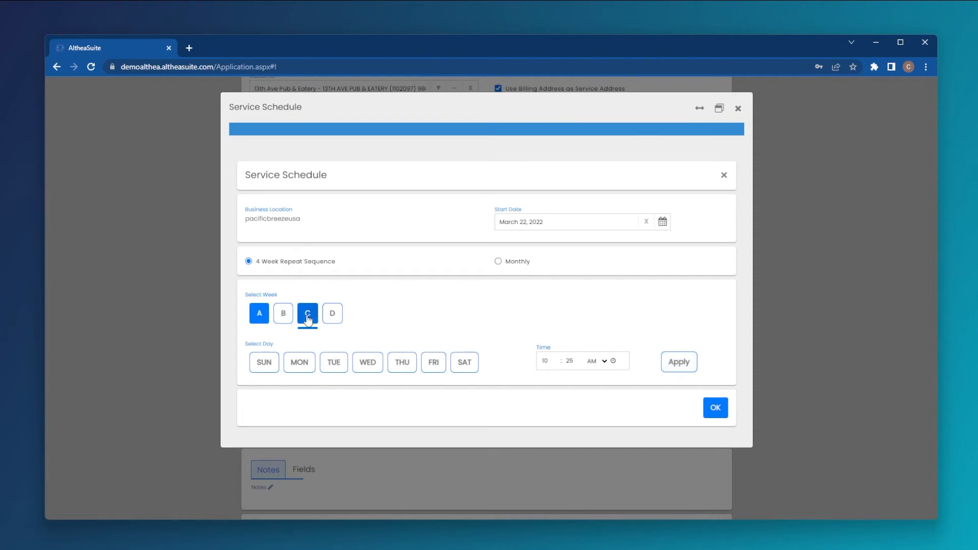
{"action": "left_click", "coordinate": [433, 362]}
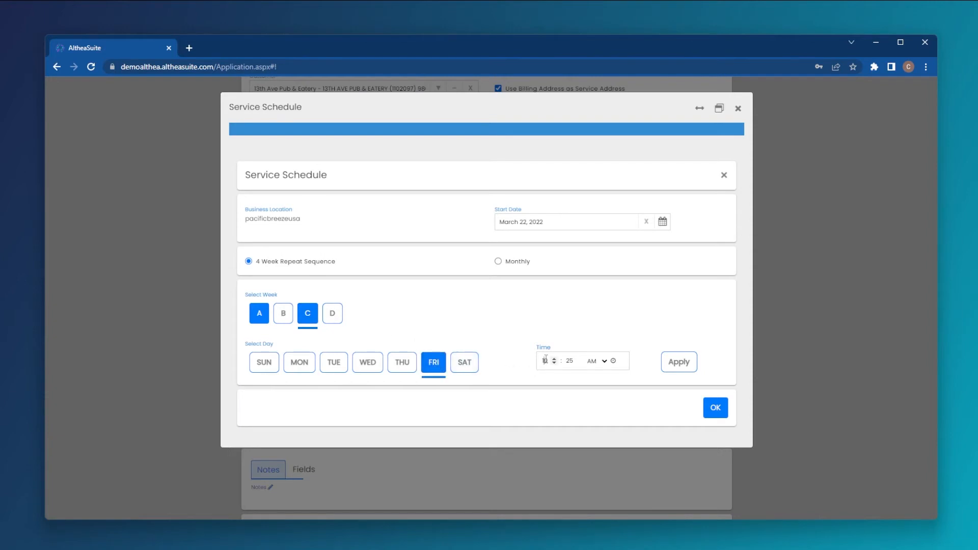
{"action": "key", "text": "BackSpace"}
{"action": "key", "text": "BackSpace"}
{"action": "left_click", "coordinate": [575, 361]}
{"action": "key", "text": "BackSpace"}
{"action": "key", "text": "BackSpace"}
{"action": "type", "text": "00"}
{"action": "left_click", "coordinate": [715, 407]}
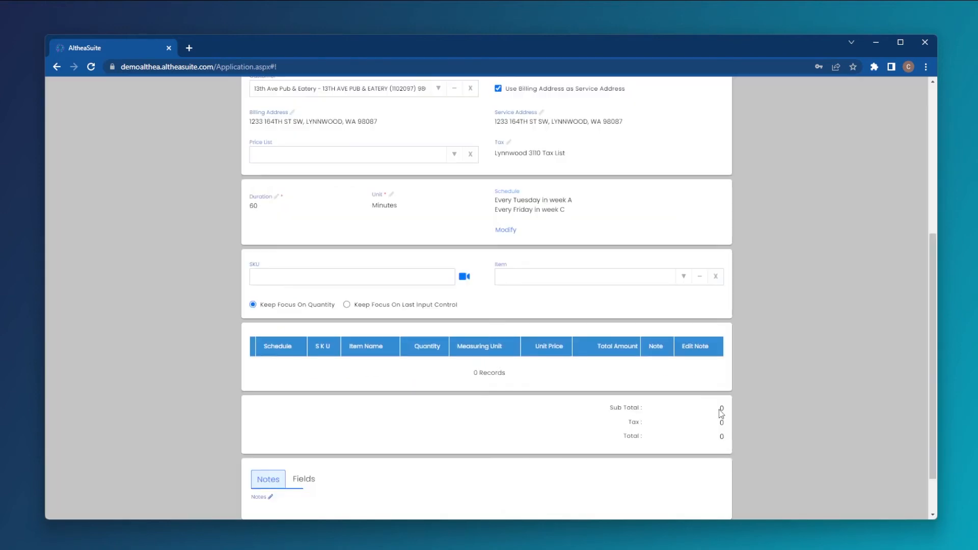
{"action": "left_click_drag", "start_coordinate": [572, 200], "coordinate": [493, 203]}
{"action": "left_click_drag", "start_coordinate": [566, 210], "coordinate": [494, 217]}
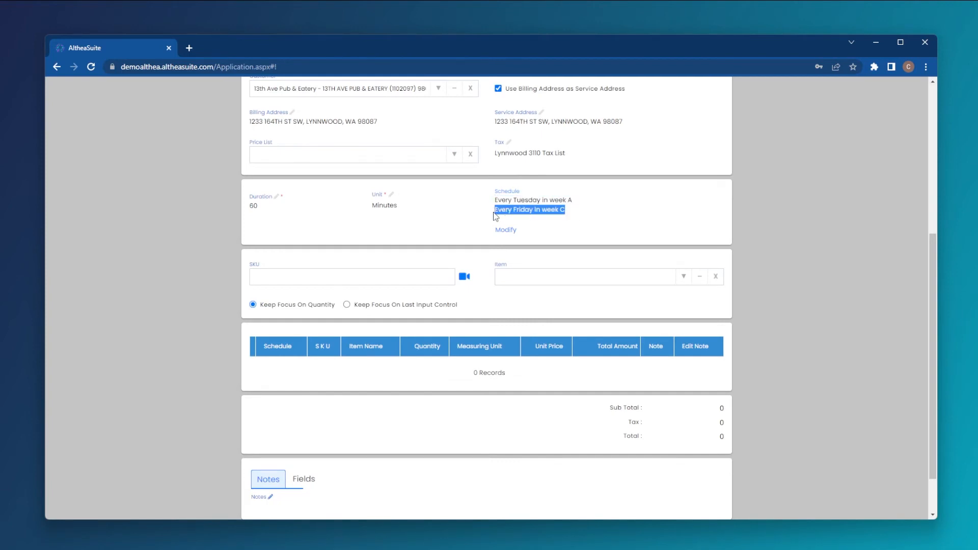
{"action": "left_click", "coordinate": [592, 223]}
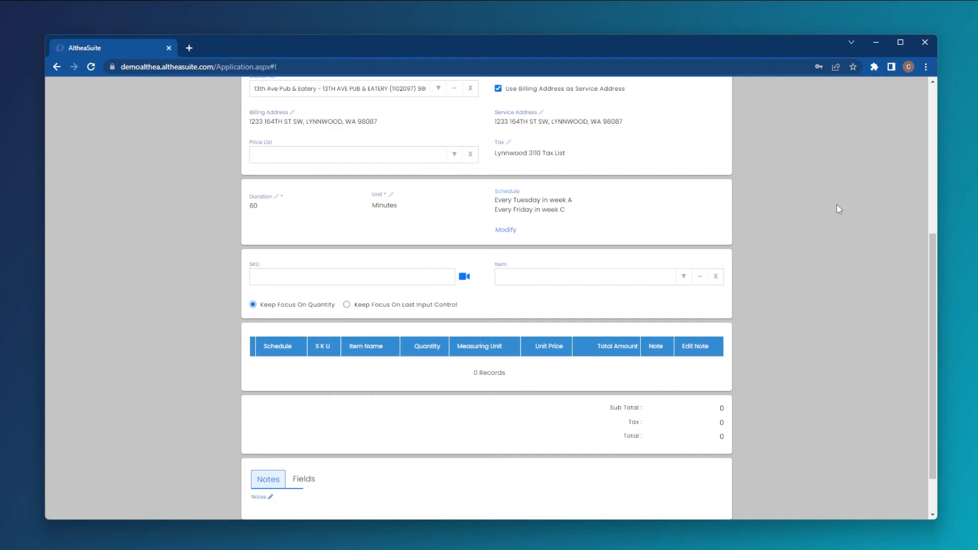
Add the item with SKU 411 to the subscription for both Tuesday Week A and Friday Week C
{"action": "left_click", "coordinate": [294, 277]}
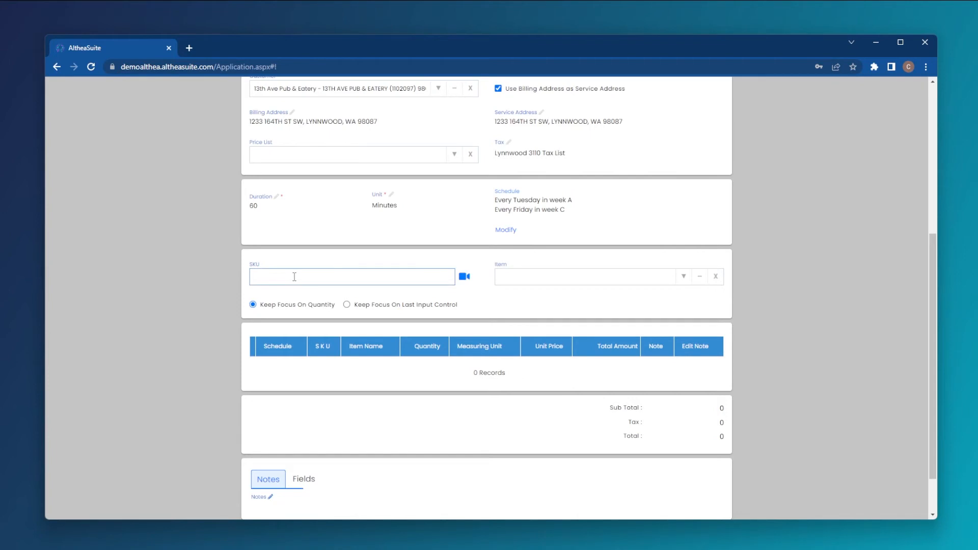
{"action": "type", "text": "411"}
{"action": "key", "text": "Return"}
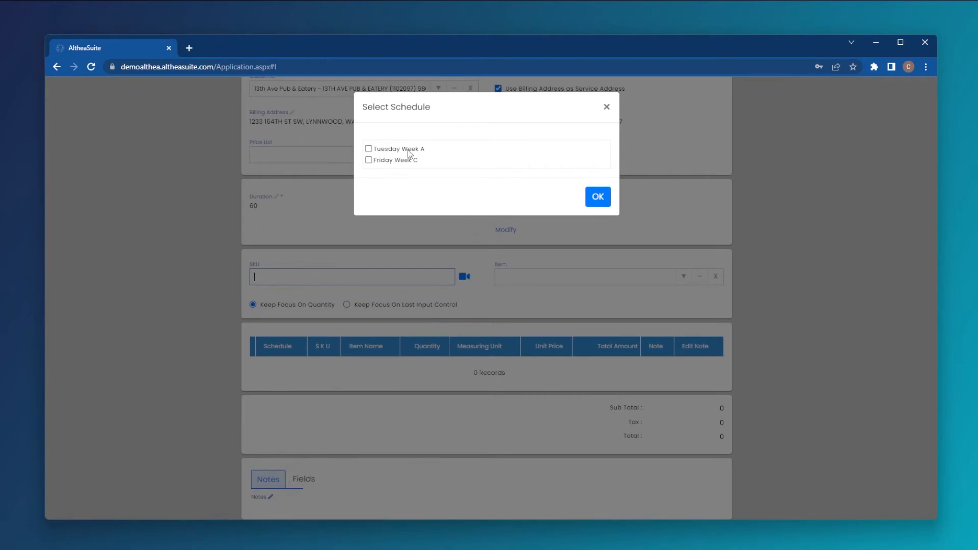
{"action": "left_click", "coordinate": [369, 149]}
{"action": "left_click", "coordinate": [368, 161]}
{"action": "left_click", "coordinate": [601, 199]}
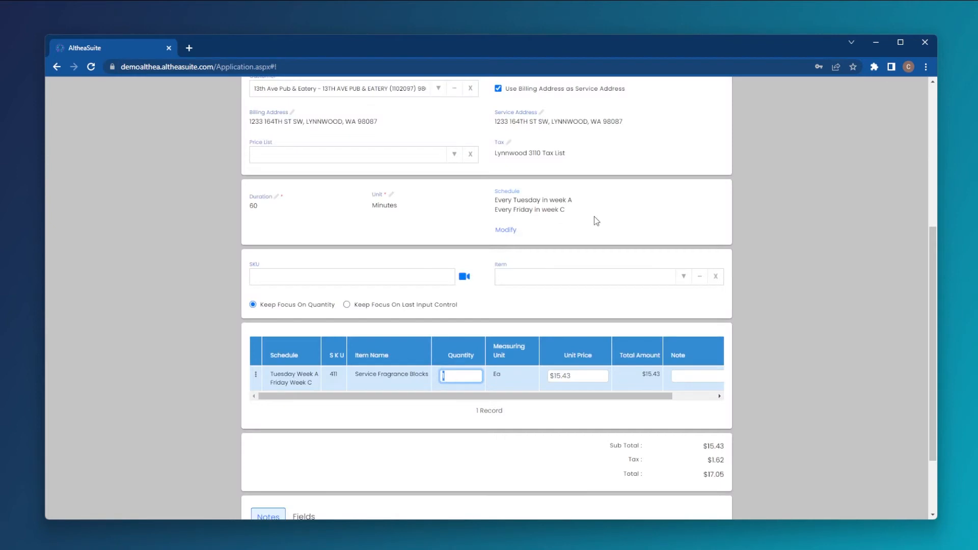
Add the Pacific Mist Clean Breeze Room & Fabric Refresher item (T00198) to the subscription for Tuesday Week A only
{"action": "left_click", "coordinate": [616, 276]}
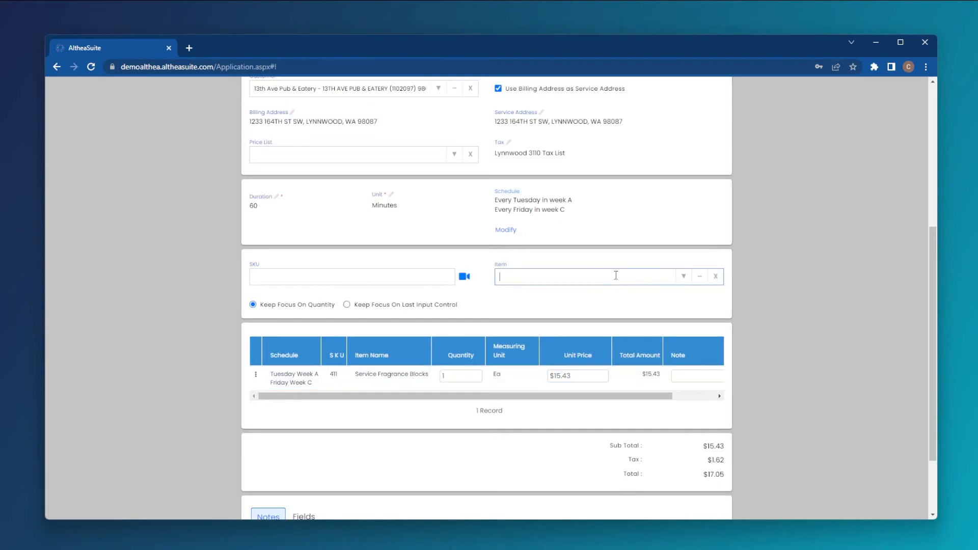
{"action": "type", "text": "t00198"}
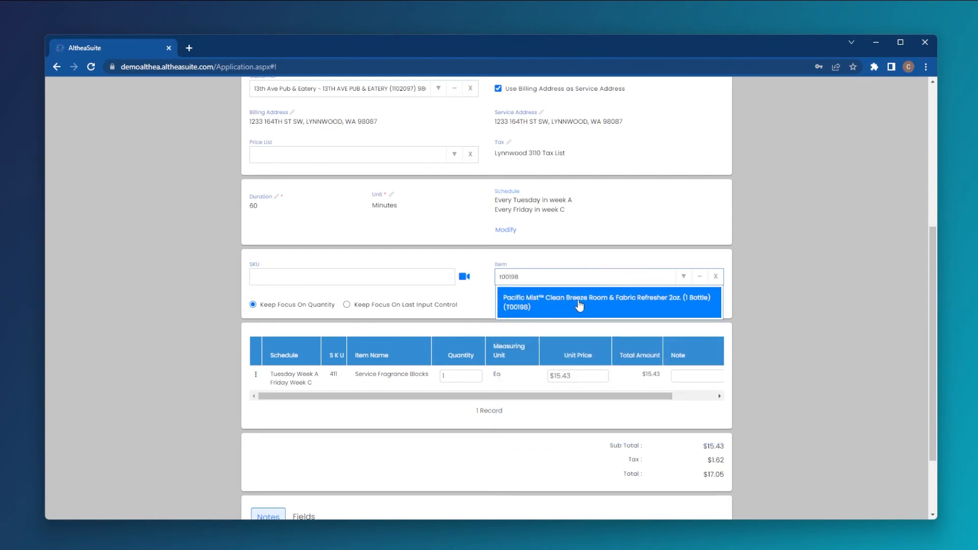
{"action": "left_click", "coordinate": [580, 306]}
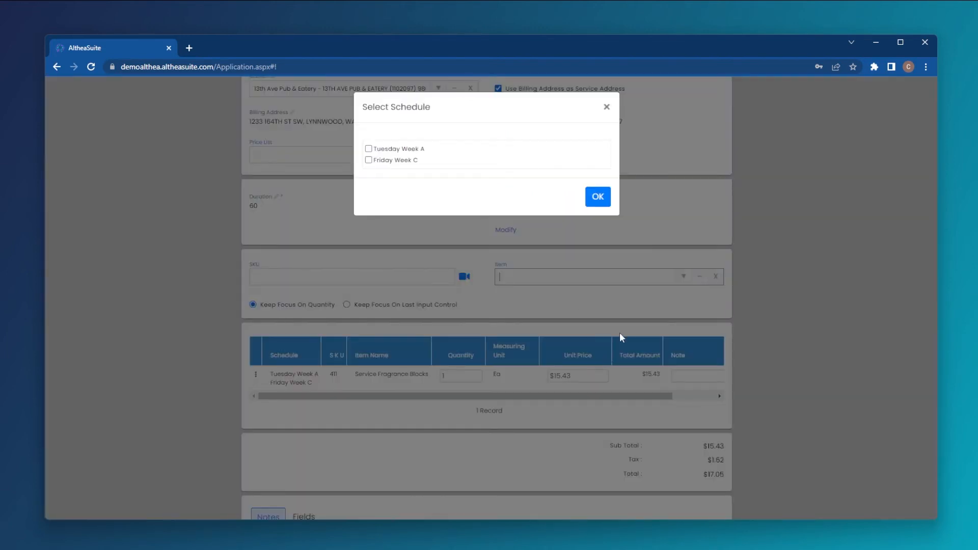
{"action": "left_click", "coordinate": [368, 150]}
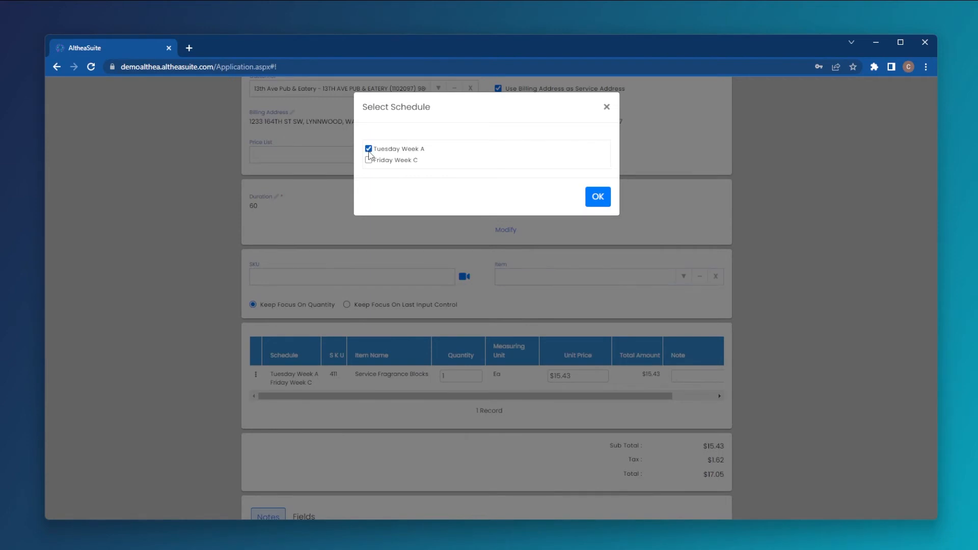
{"action": "left_click", "coordinate": [597, 197]}
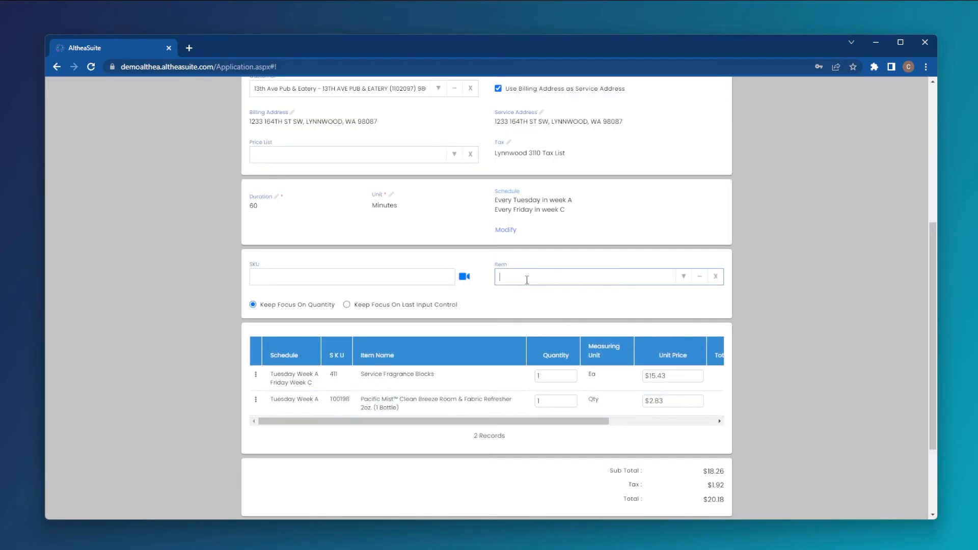
Add the Mango Time Mist Refill item (1131-1) to the subscription for Friday Week C only
{"action": "type", "text": "1131-1"}
{"action": "left_click", "coordinate": [598, 300]}
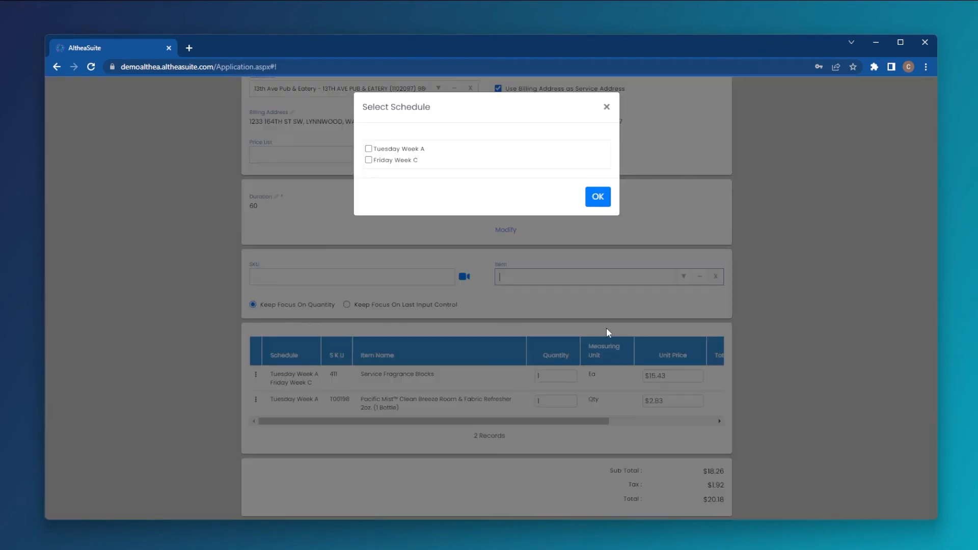
{"action": "left_click", "coordinate": [369, 161]}
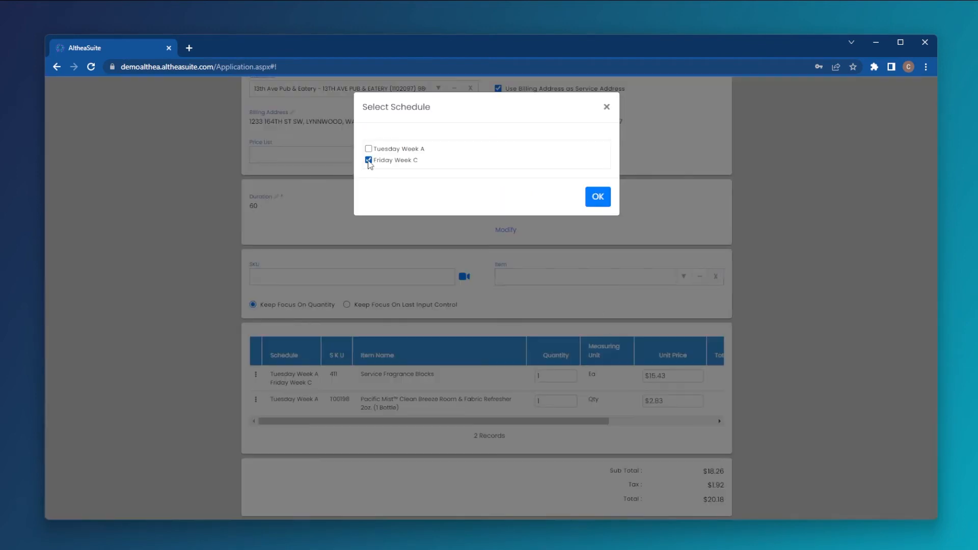
{"action": "left_click", "coordinate": [609, 199]}
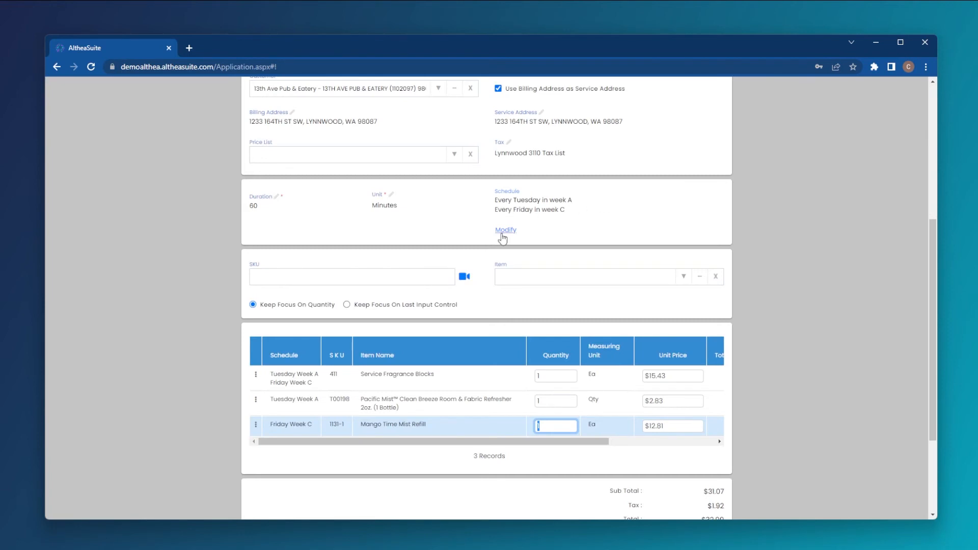
{"action": "scroll", "coordinate": [337, 392], "scroll_direction": "down", "scroll_amount": 1}
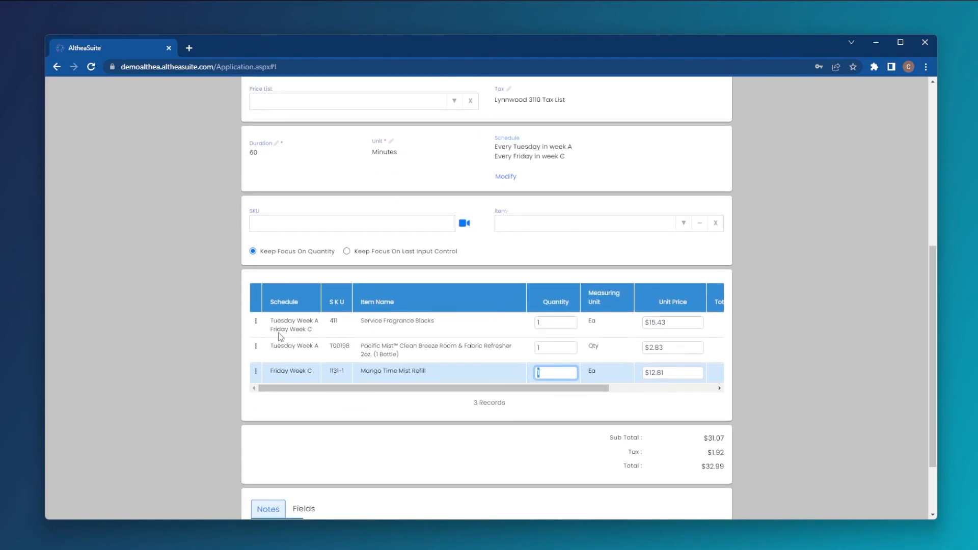
{"action": "mouse_move", "coordinate": [316, 332]}
{"action": "left_mouse_down"}
{"action": "mouse_move", "coordinate": [284, 330]}
{"action": "mouse_move", "coordinate": [312, 332]}
{"action": "left_mouse_up"}
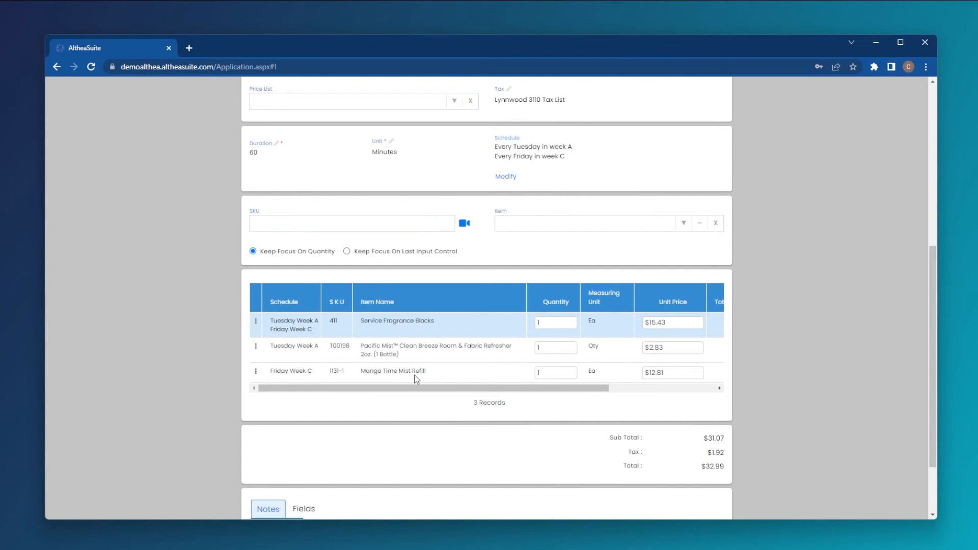
{"action": "left_click", "coordinate": [554, 322]}
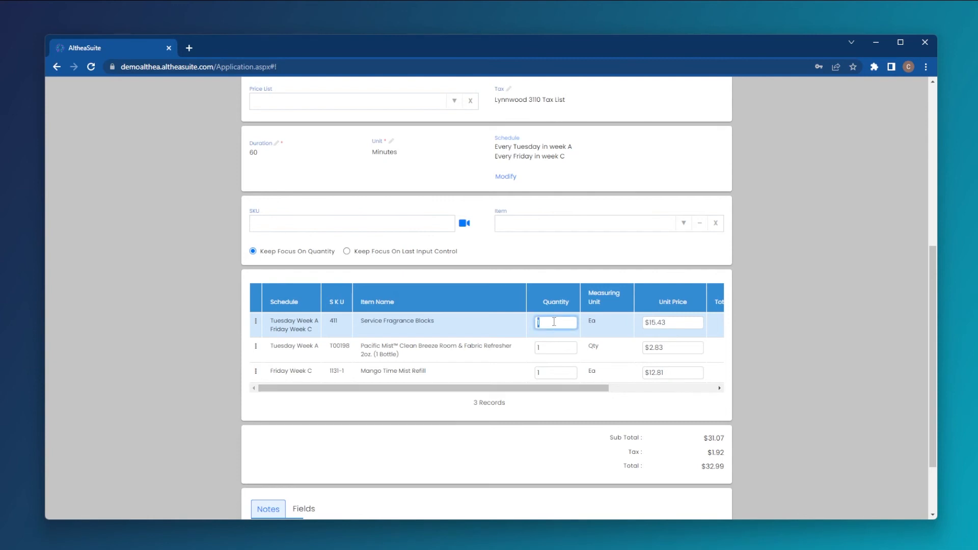
{"action": "left_click", "coordinate": [549, 348]}
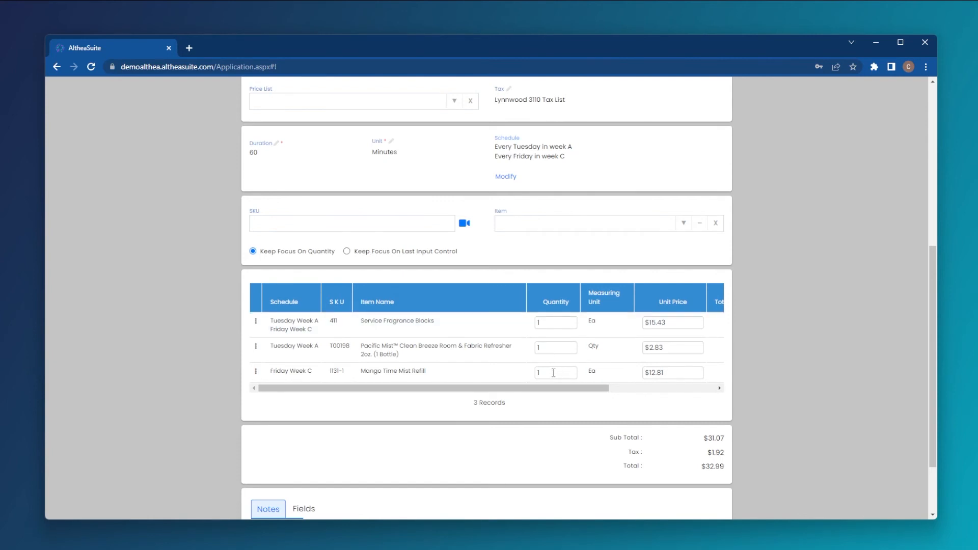
{"action": "left_click", "coordinate": [554, 372]}
{"action": "left_click_drag", "start_coordinate": [548, 393], "coordinate": [518, 397]}
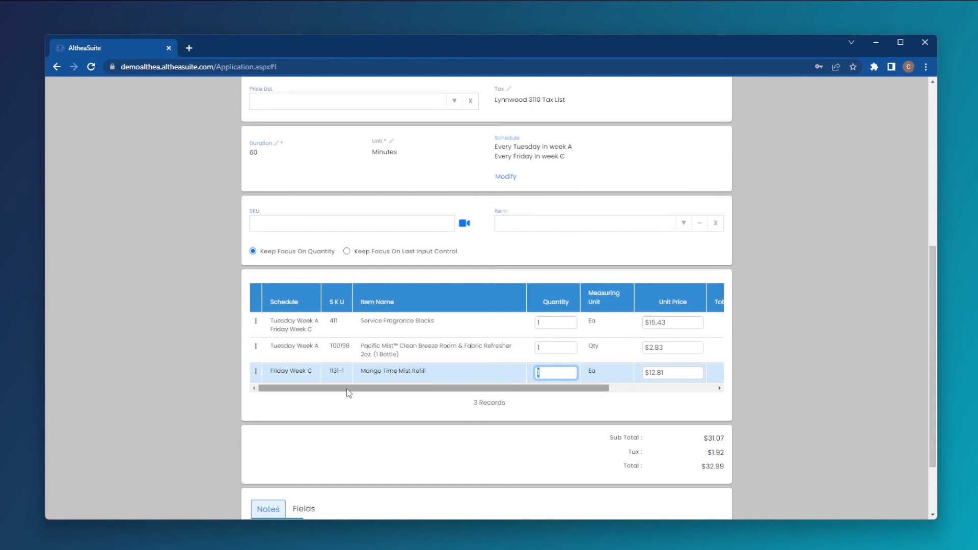
Add the more-information text "Do not add in back office" to the Mango Time Mist Refill item
{"action": "left_click", "coordinate": [256, 374]}
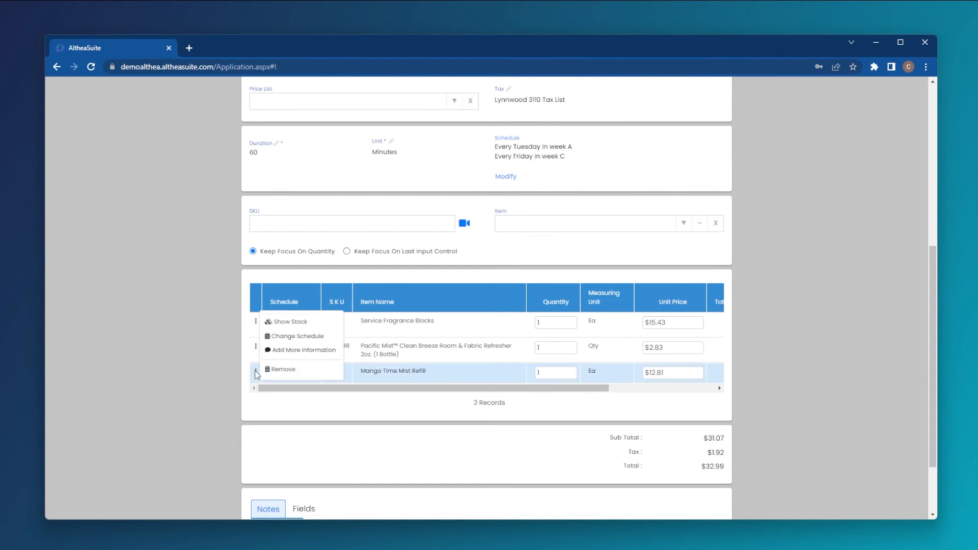
{"action": "left_click", "coordinate": [300, 350]}
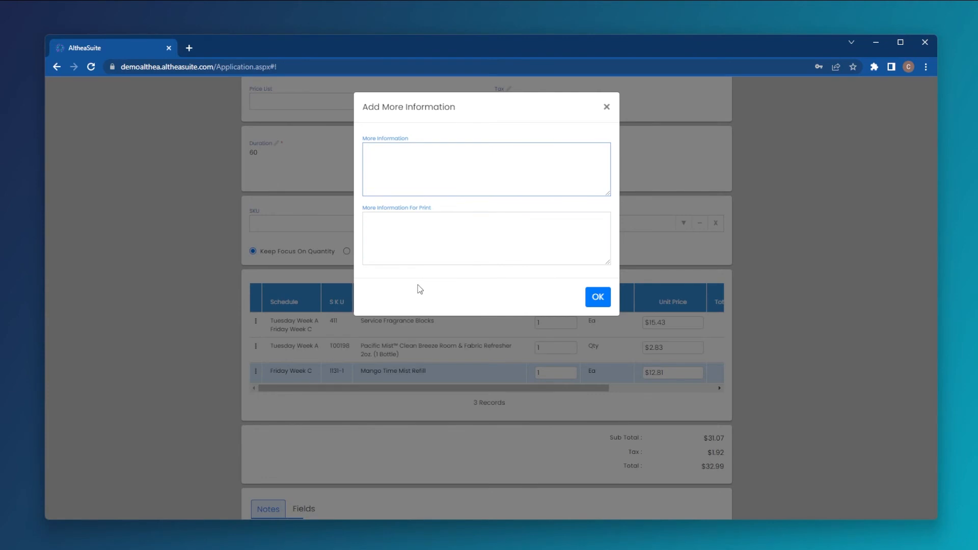
{"action": "type", "text": "Do not add in back office"}
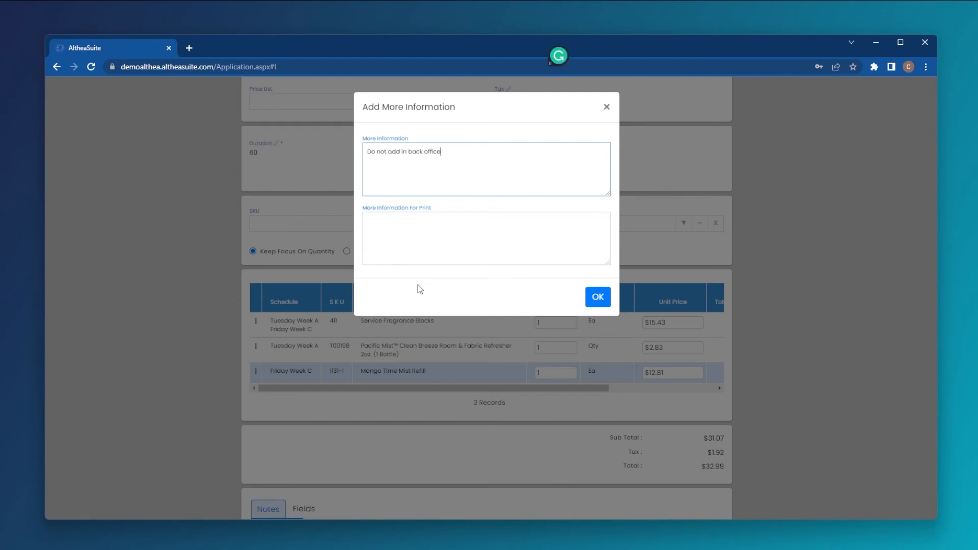
{"action": "left_click", "coordinate": [597, 297]}
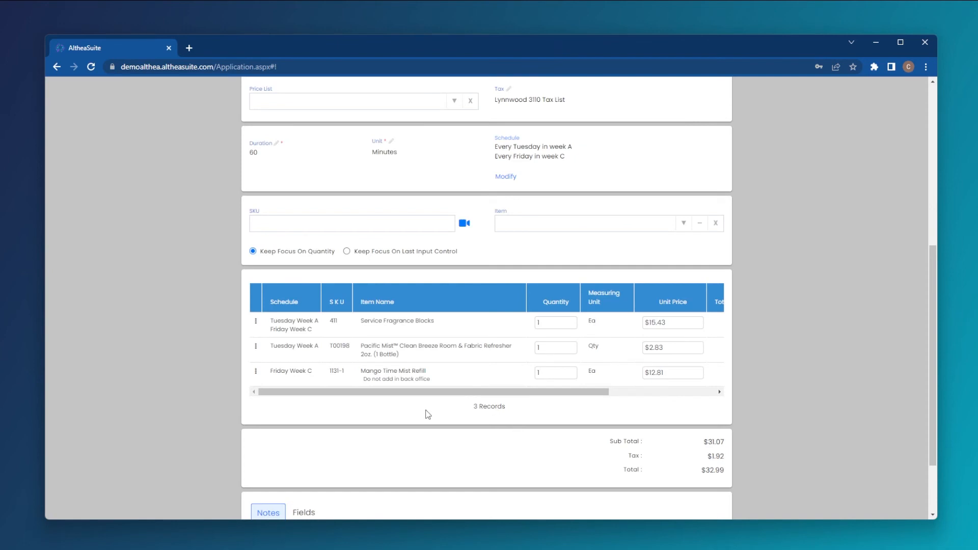
Create the subscription with its three items and acknowledge the information message
{"action": "left_click_drag", "start_coordinate": [433, 380], "coordinate": [376, 382]}
{"action": "left_click", "coordinate": [363, 380]}
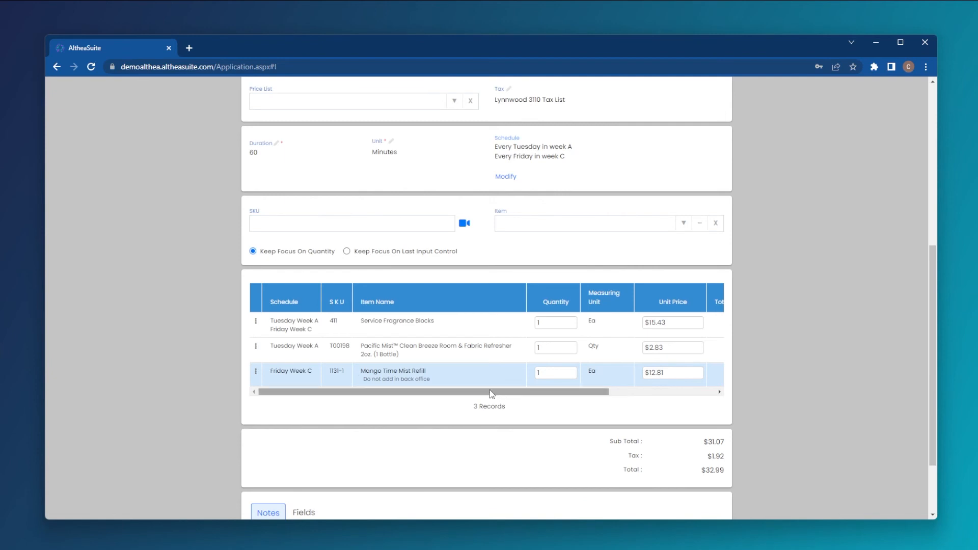
{"action": "scroll", "coordinate": [480, 393], "scroll_direction": "down", "scroll_amount": 1}
{"action": "scroll", "coordinate": [481, 396], "scroll_direction": "down", "scroll_amount": 1}
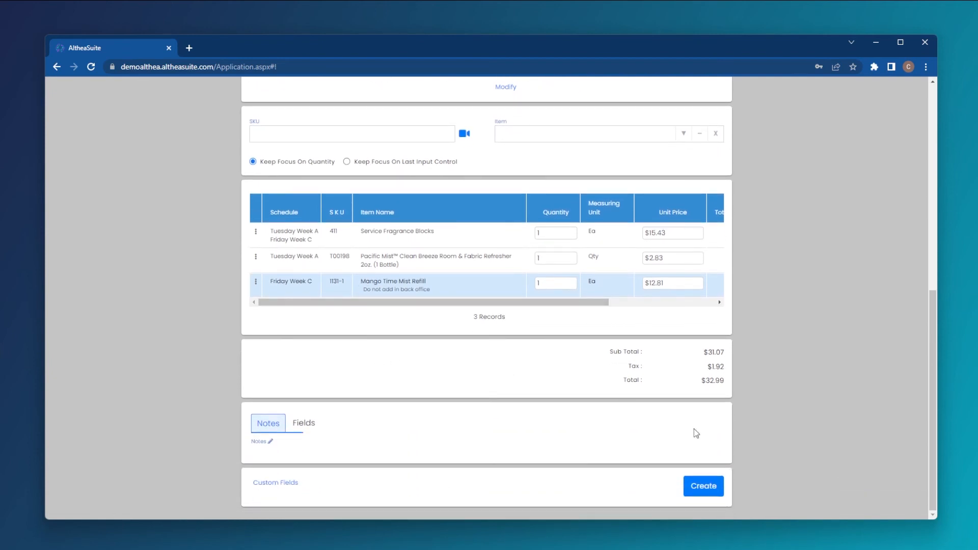
{"action": "left_click", "coordinate": [713, 486]}
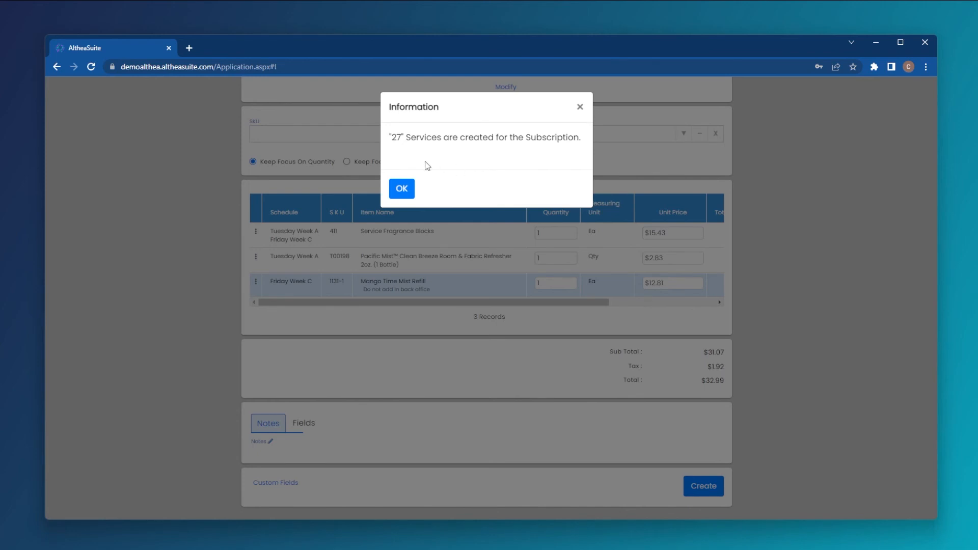
{"action": "left_click_drag", "start_coordinate": [397, 138], "coordinate": [403, 139]}
{"action": "left_click", "coordinate": [400, 188]}
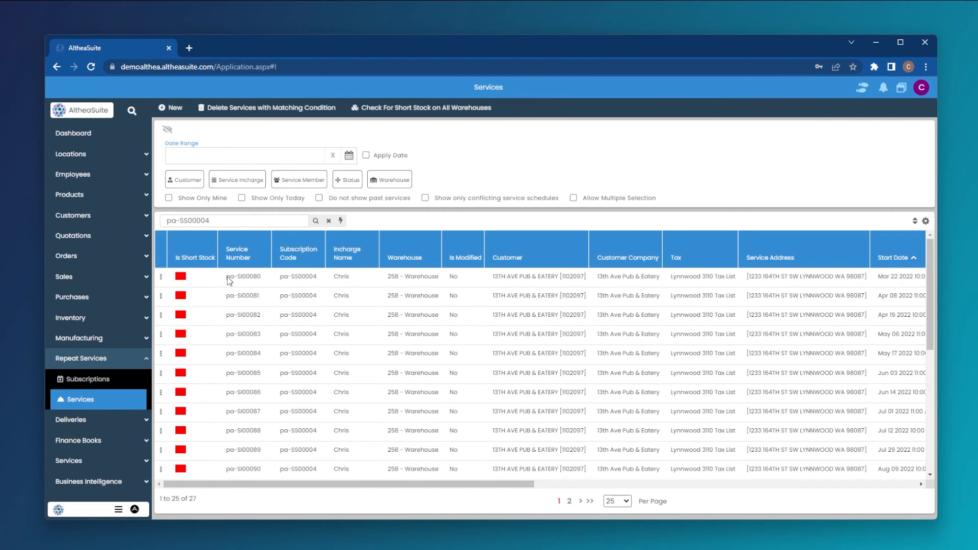
Examine the services generated for the new subscription, including their dates, costs, statuses and service members, and the available status filter options
{"action": "scroll", "coordinate": [237, 337], "scroll_direction": "down", "scroll_amount": 2}
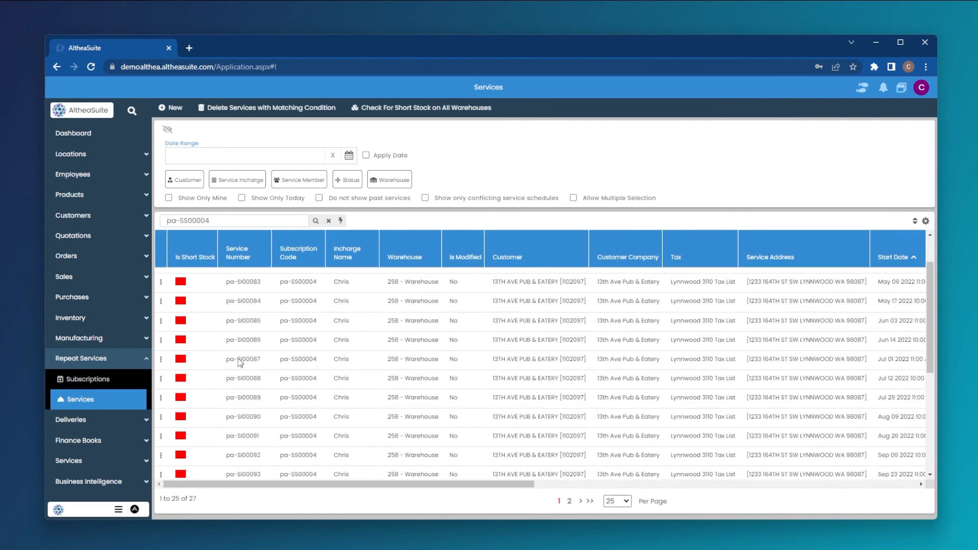
{"action": "scroll", "coordinate": [239, 363], "scroll_direction": "down", "scroll_amount": 4}
{"action": "scroll", "coordinate": [240, 369], "scroll_direction": "up", "scroll_amount": 6}
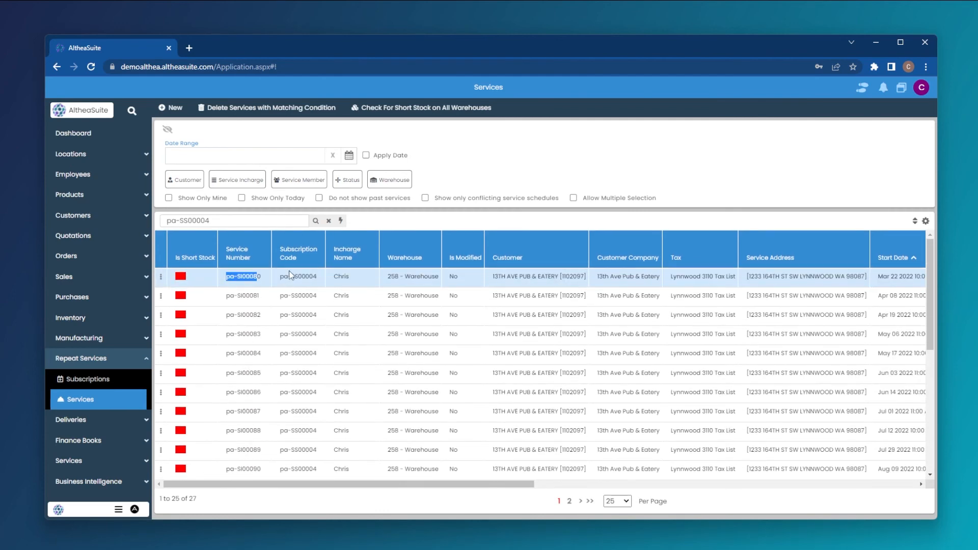
{"action": "left_click_drag", "start_coordinate": [280, 277], "coordinate": [314, 288]}
{"action": "scroll", "coordinate": [316, 361], "scroll_direction": "down", "scroll_amount": 5}
{"action": "scroll", "coordinate": [316, 364], "scroll_direction": "up", "scroll_amount": 5}
{"action": "left_click_drag", "start_coordinate": [440, 490], "coordinate": [908, 498]}
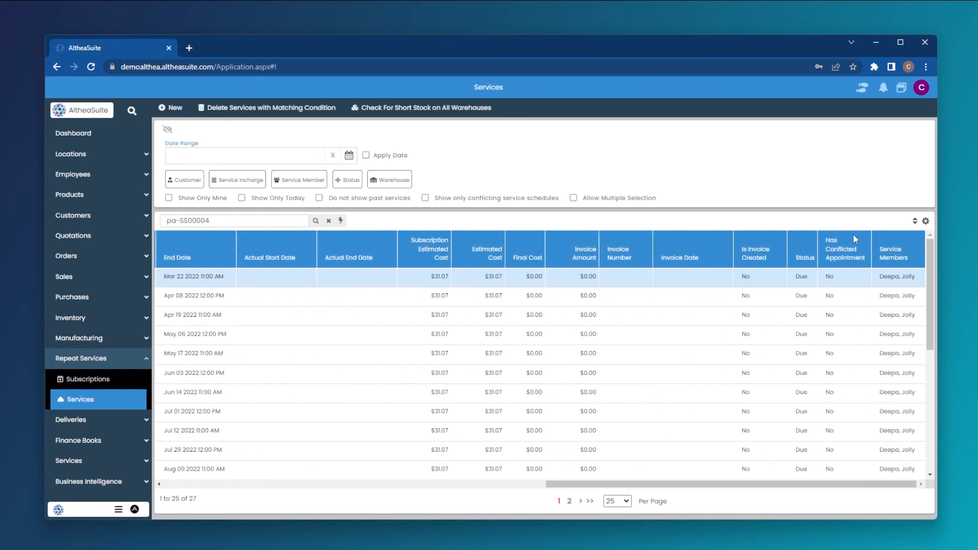
{"action": "scroll", "coordinate": [806, 400], "scroll_direction": "down", "scroll_amount": 4}
{"action": "scroll", "coordinate": [805, 406], "scroll_direction": "up", "scroll_amount": 4}
{"action": "left_click", "coordinate": [348, 184]}
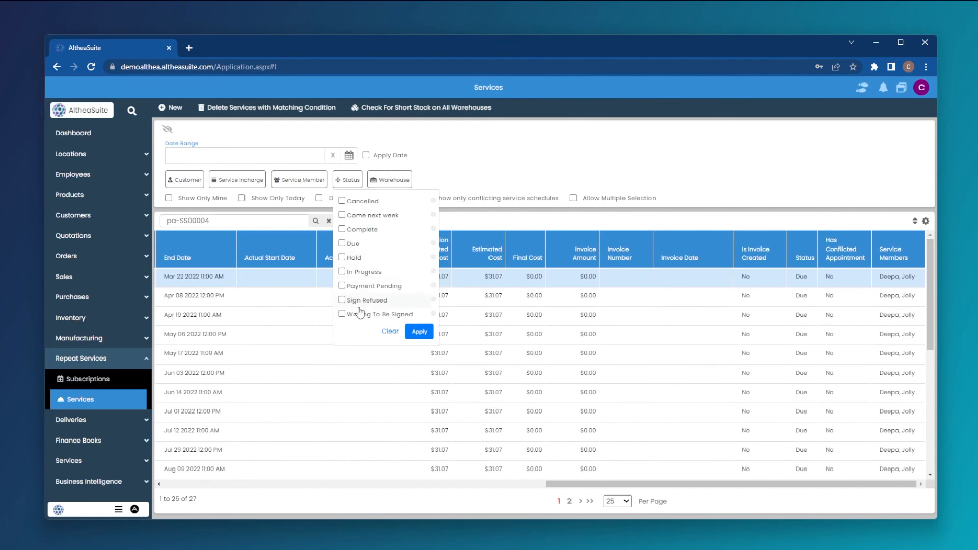
{"action": "left_click", "coordinate": [524, 185]}
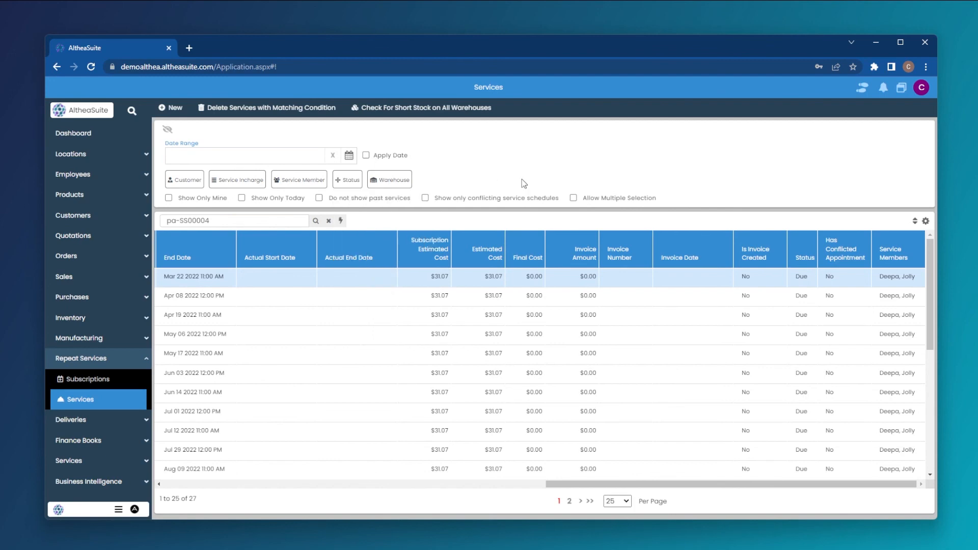
{"action": "left_click_drag", "start_coordinate": [632, 485], "coordinate": [228, 483]}
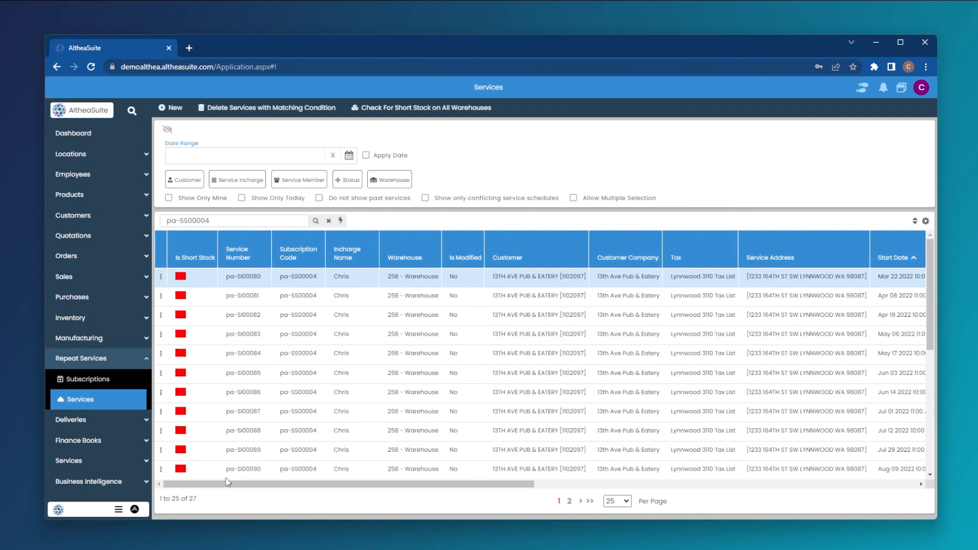